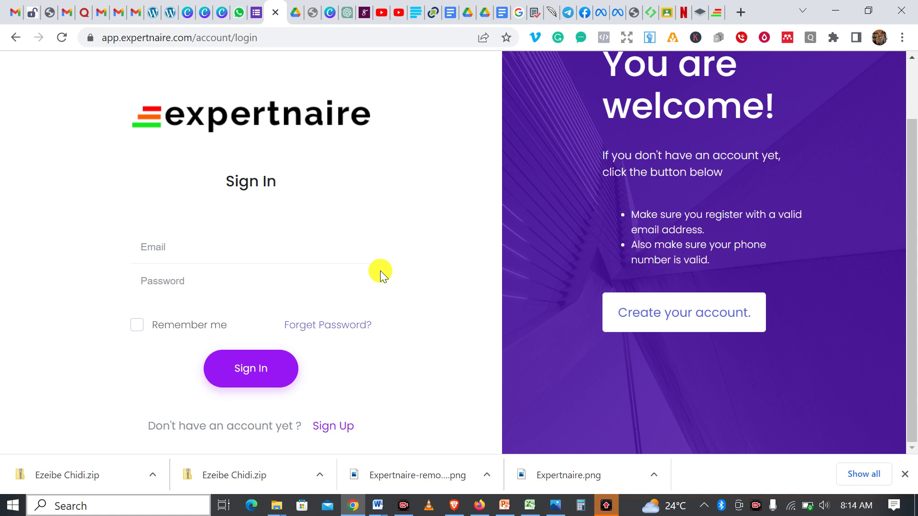
# - Reload the Expertnaire sign-in page
pyautogui.scroll(2, 380, 270)
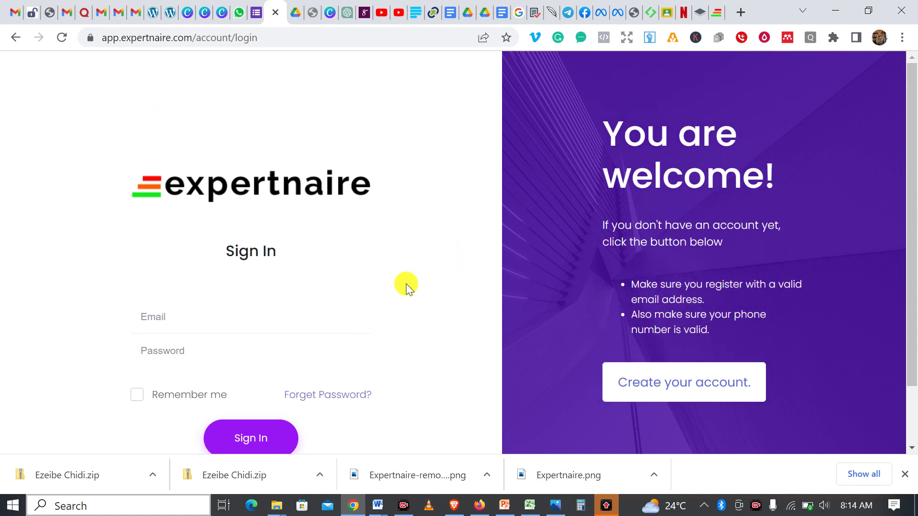
pyautogui.scroll(-2, 406, 283)
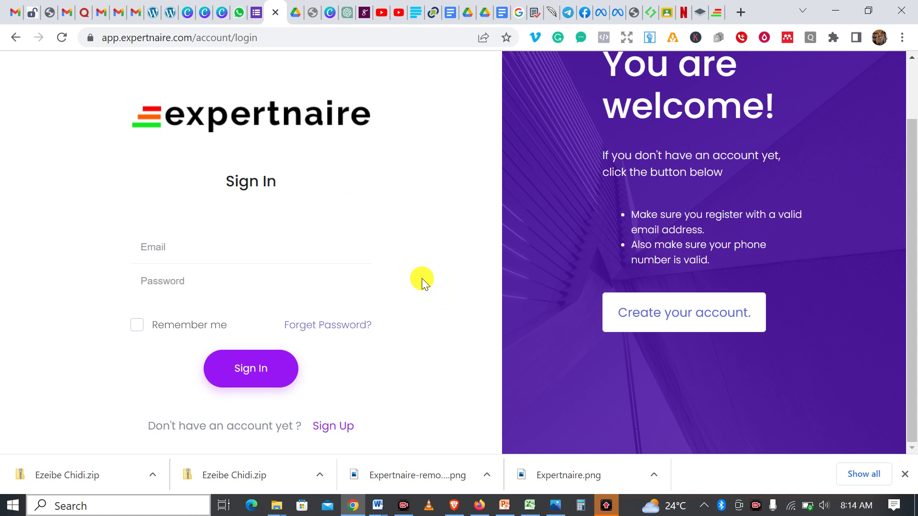
pyautogui.scroll(2, 417, 277)
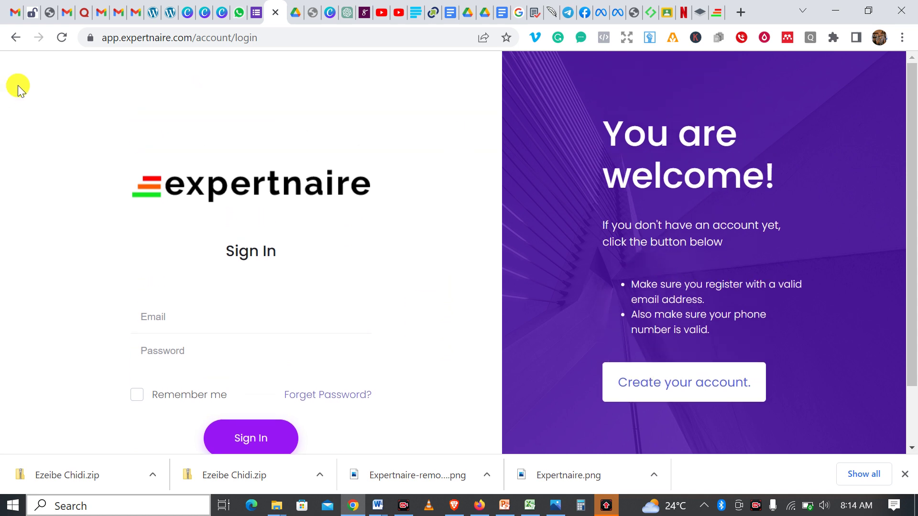
pyautogui.click(61, 38)
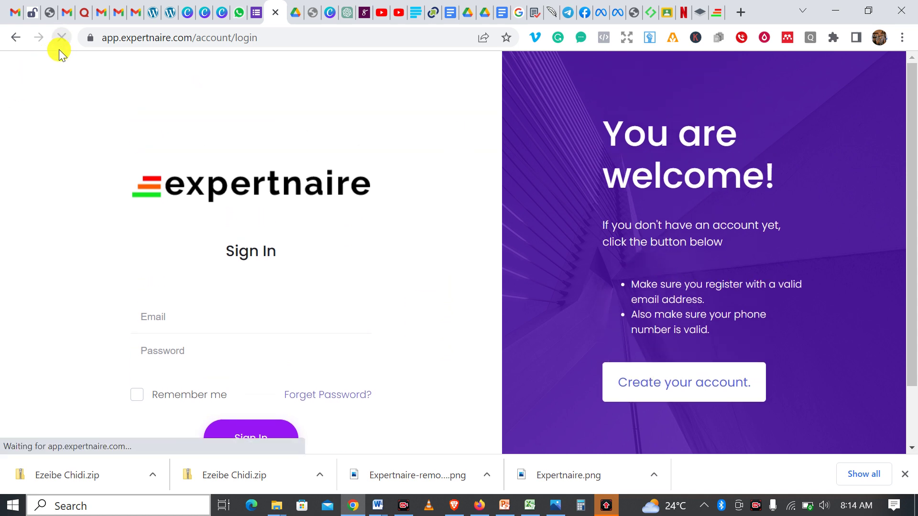
pyautogui.scroll(-2, 353, 117)
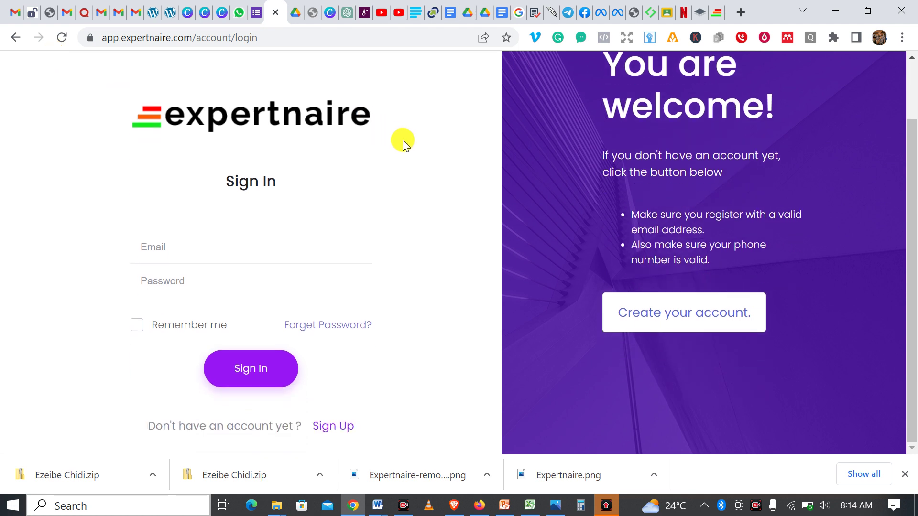
pyautogui.scroll(2, 402, 140)
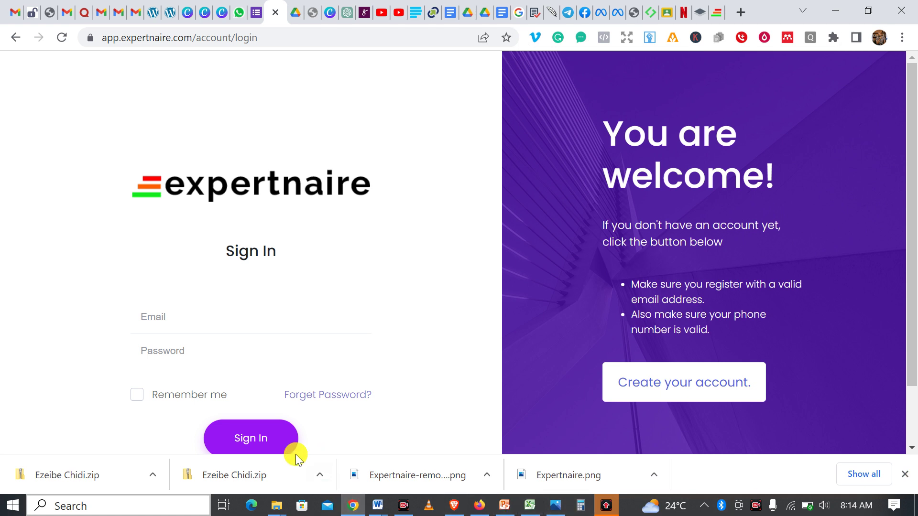
# - Sign in with the account's e-mail address and password
pyautogui.click(321, 318)
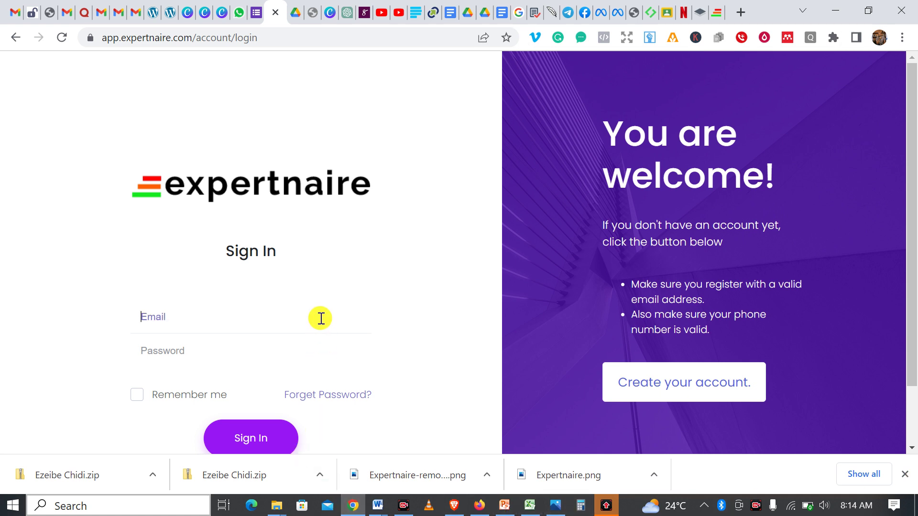
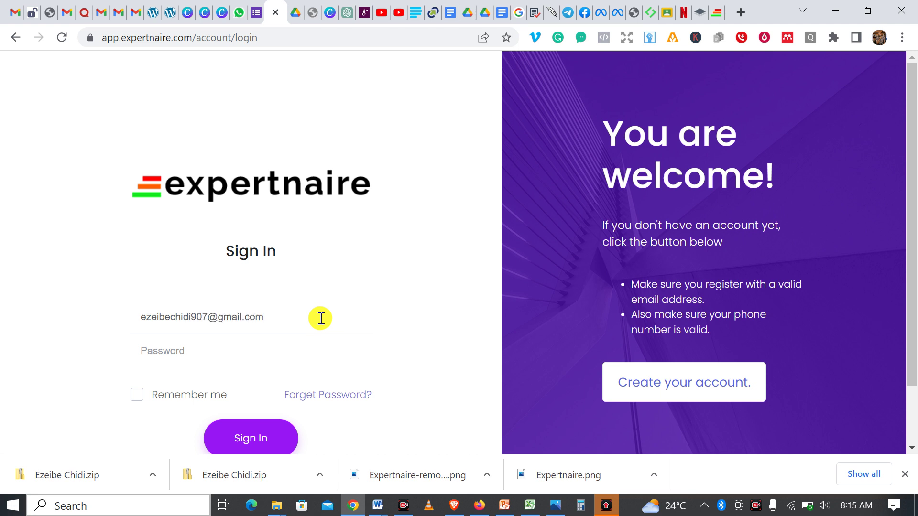
pyautogui.click(301, 342)
pyautogui.write('••••••••••••')
pyautogui.click(260, 428)
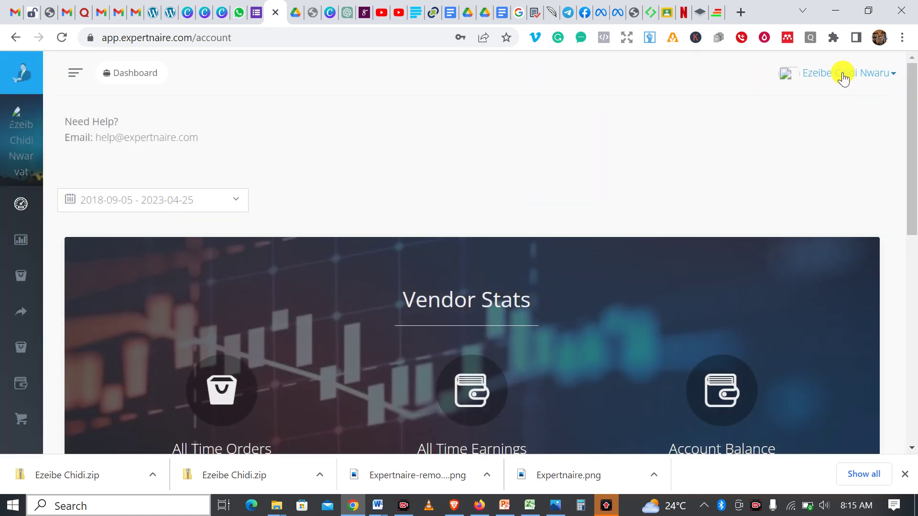
pyautogui.click(895, 82)
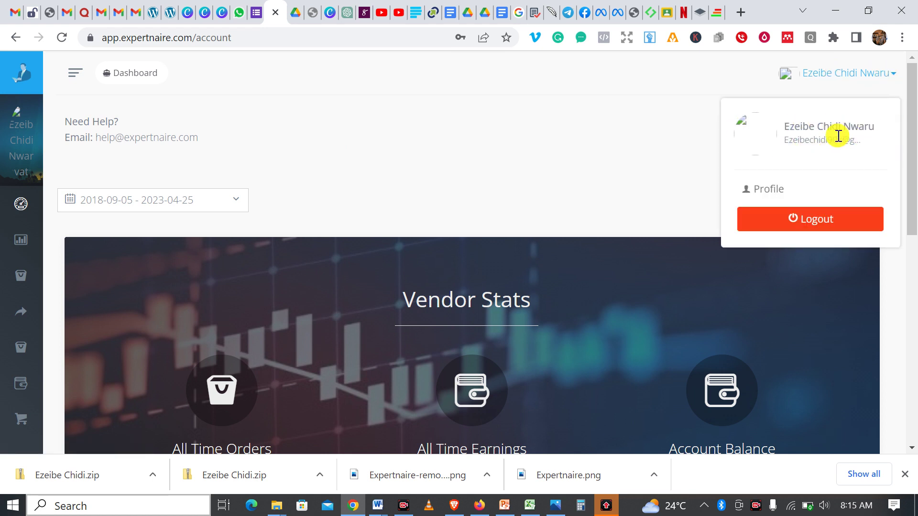
pyautogui.click(628, 164)
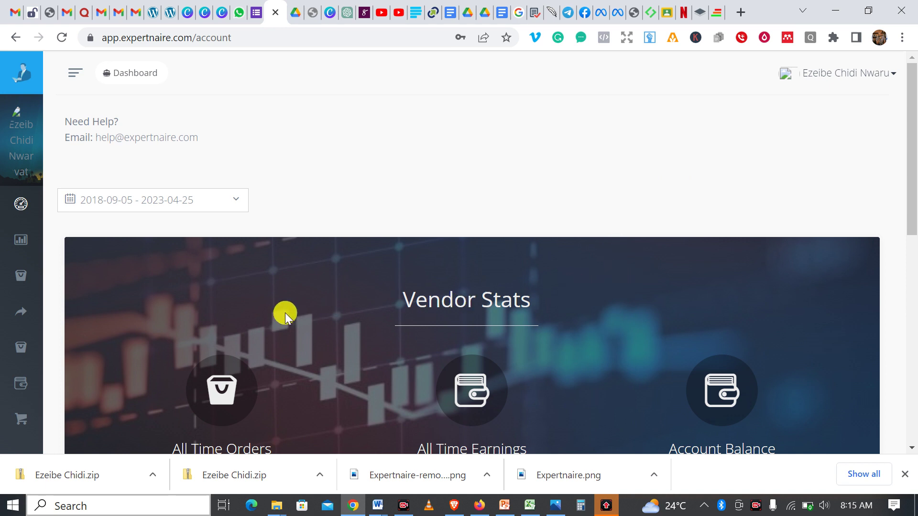
pyautogui.scroll(-3, 324, 272)
pyautogui.scroll(2, 326, 272)
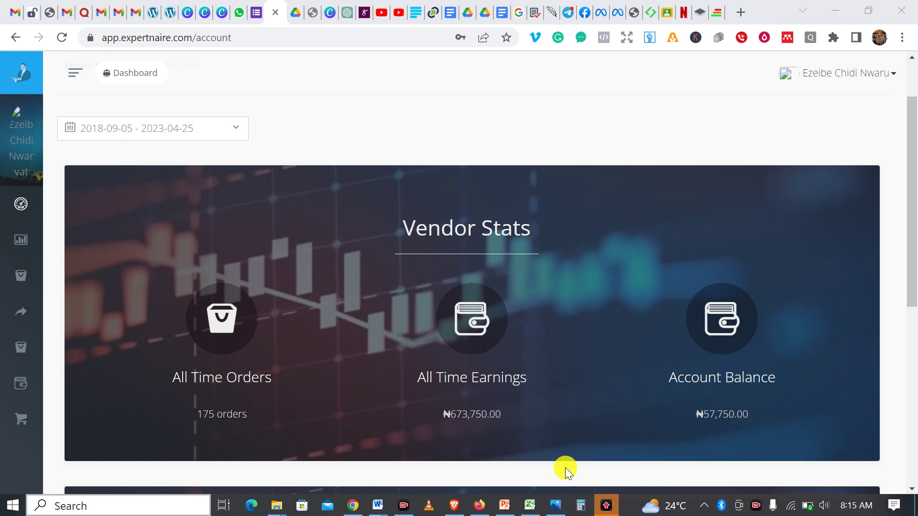
pyautogui.scroll(3, 489, 282)
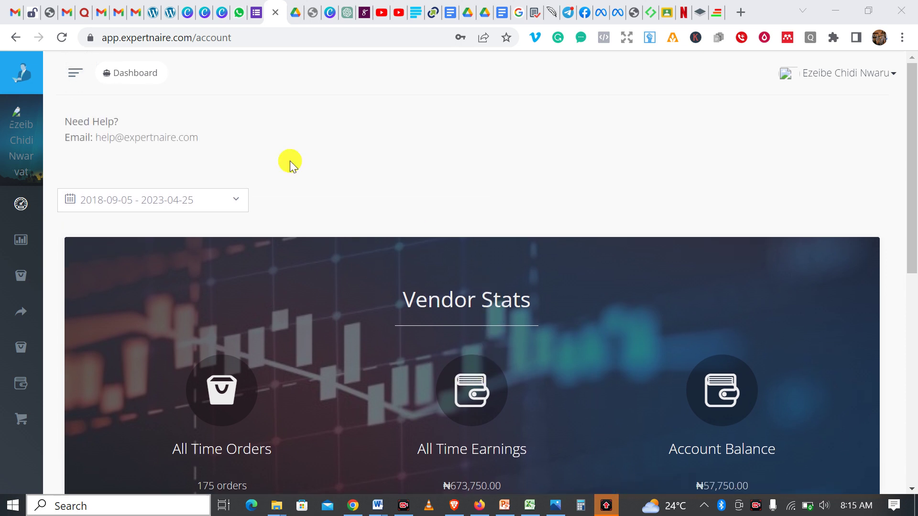
pyautogui.moveTo(35, 99)
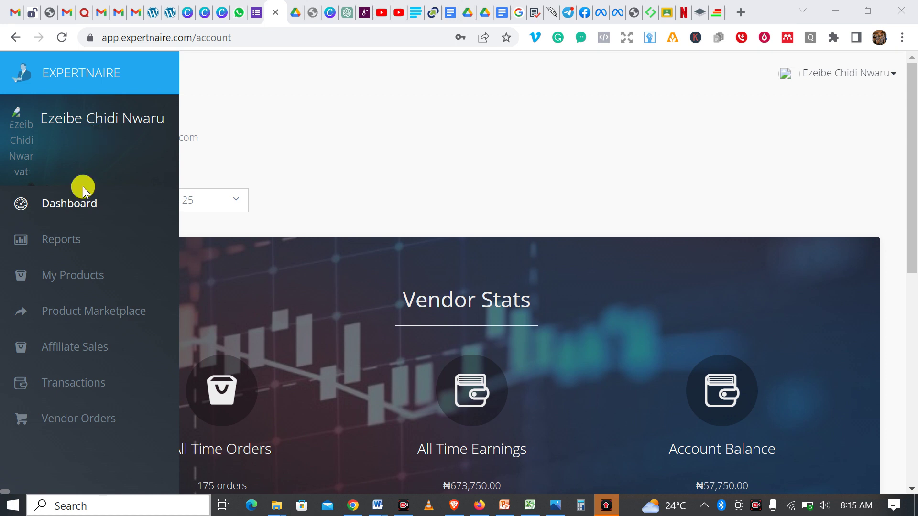
pyautogui.click(92, 200)
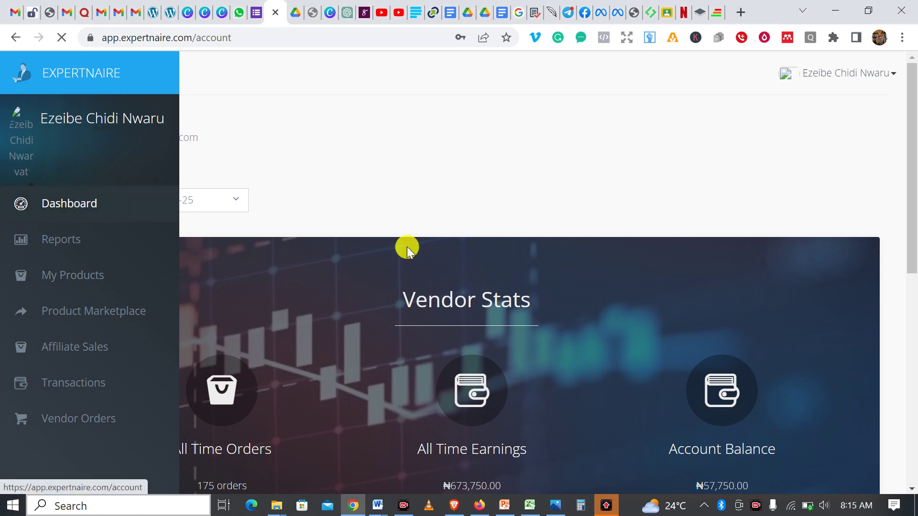
pyautogui.scroll(-7, 478, 282)
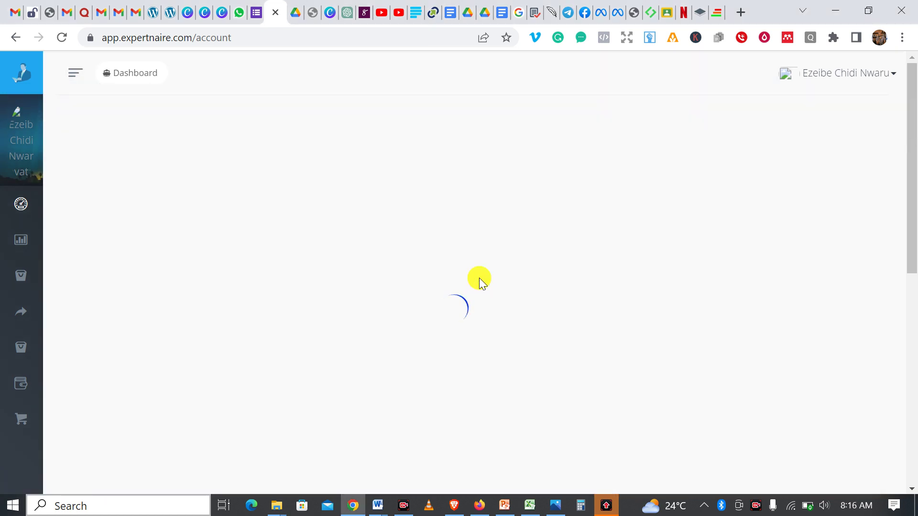
pyautogui.scroll(-3, 478, 281)
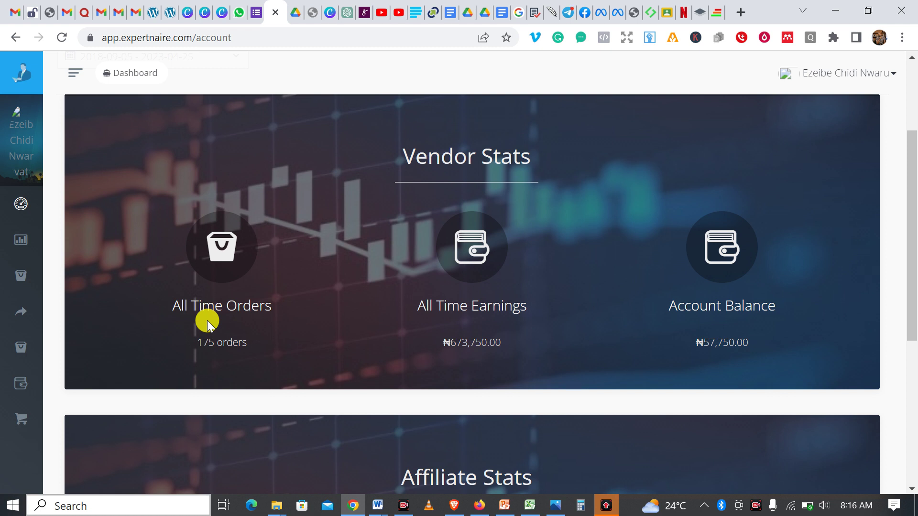
# - Multiply 11,000 by 175 orders in Calculator to get 1,925,000, then hide it
pyautogui.click(581, 504)
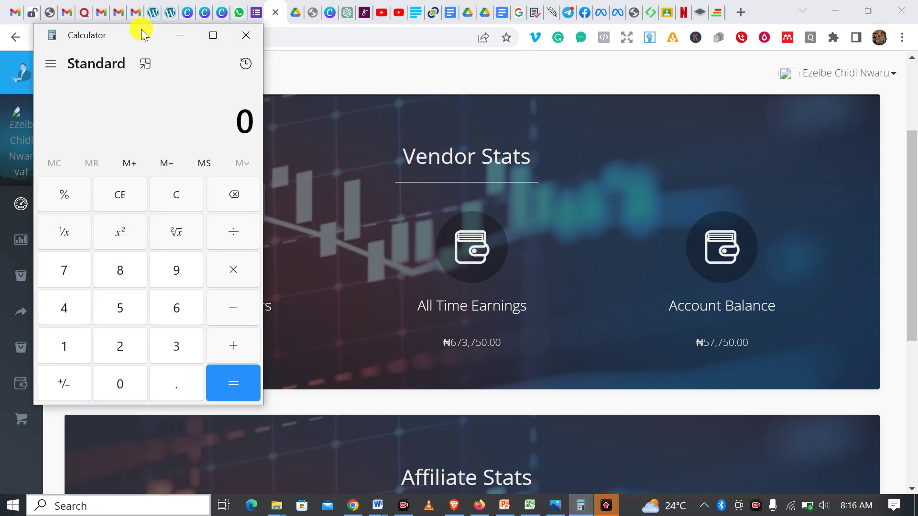
pyautogui.click(179, 35)
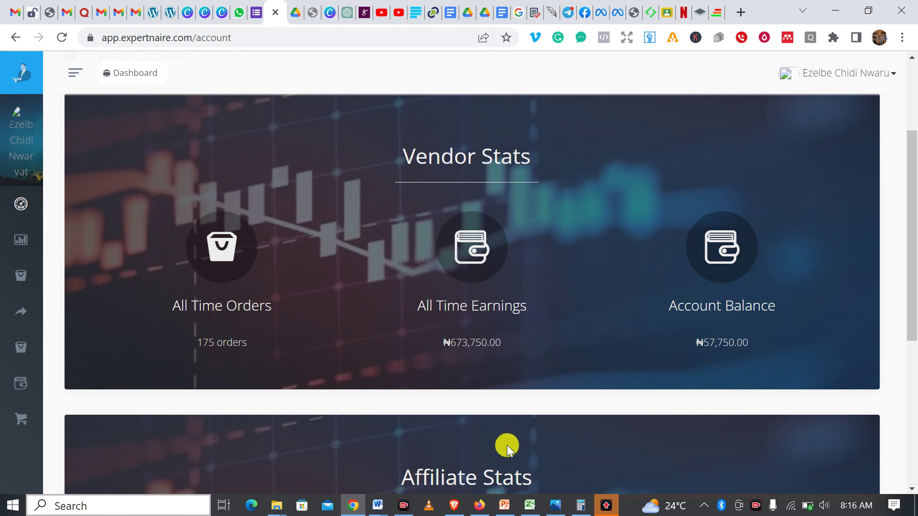
pyautogui.click(581, 505)
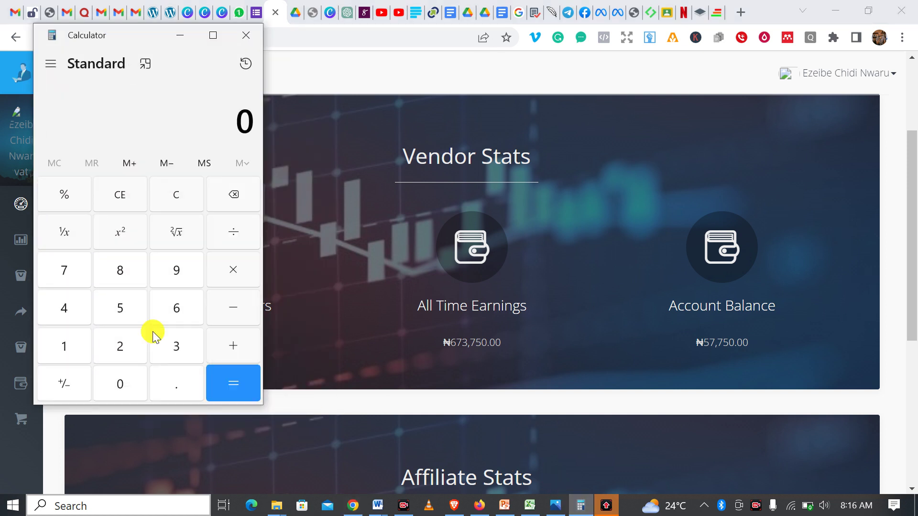
pyautogui.click(70, 346)
pyautogui.click(70, 346)
pyautogui.click(128, 389)
pyautogui.click(127, 389)
pyautogui.click(128, 389)
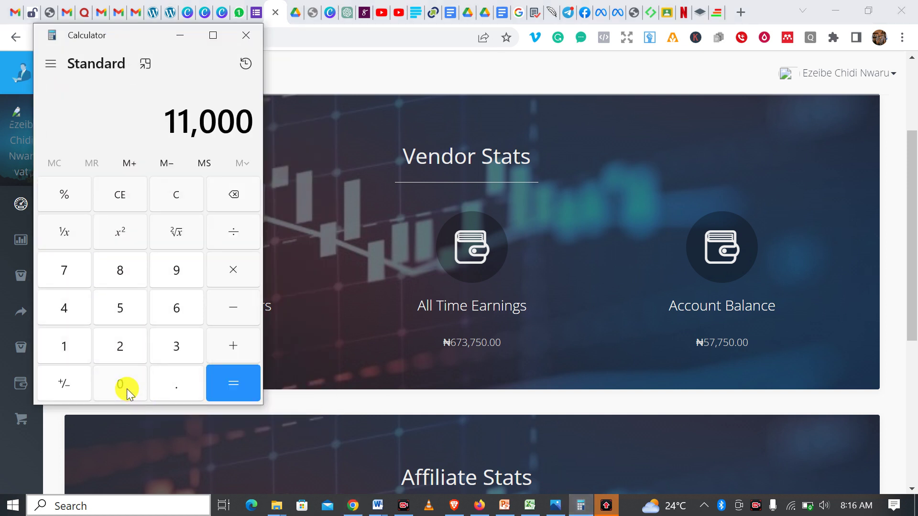
pyautogui.click(232, 270)
pyautogui.moveTo(10, 368)
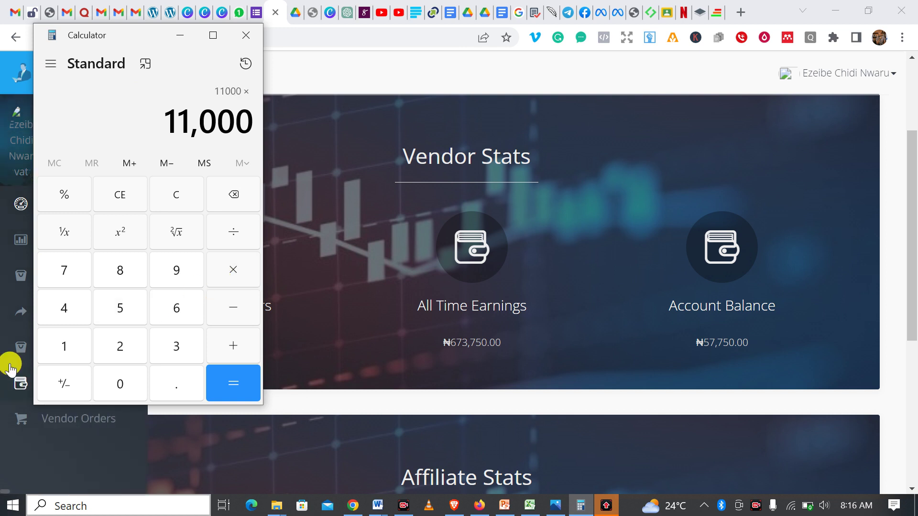
pyautogui.click(55, 346)
pyautogui.click(65, 274)
pyautogui.click(110, 308)
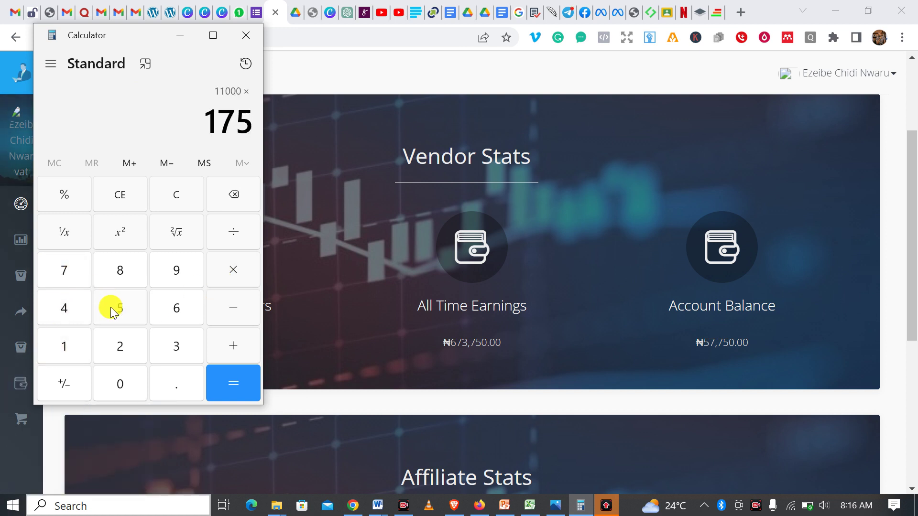
pyautogui.click(216, 375)
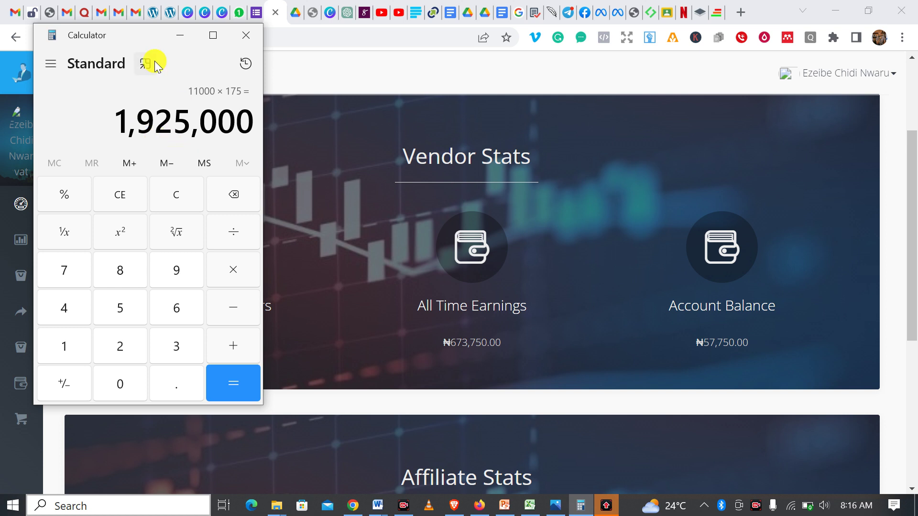
pyautogui.click(179, 37)
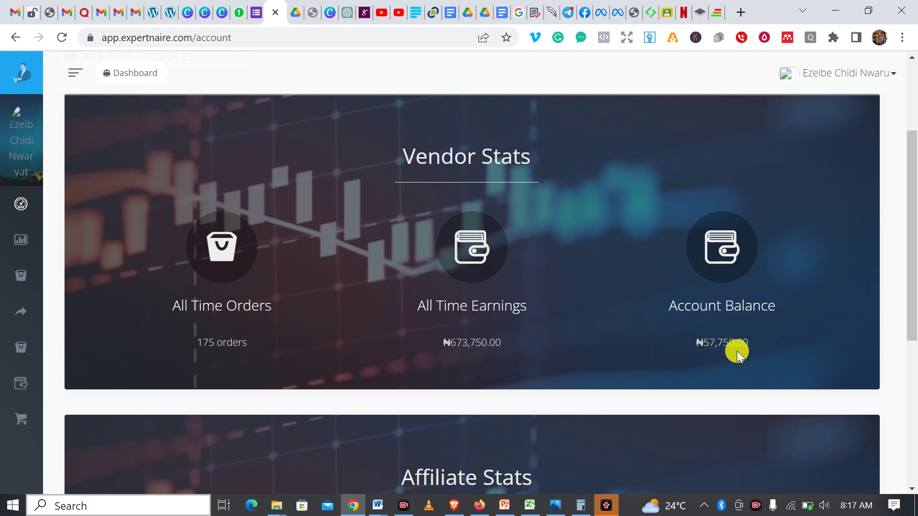
# - Scroll through the dashboard's Vendor Stats and Affiliate Stats, then expand the left sidebar
pyautogui.scroll(-6, 510, 246)
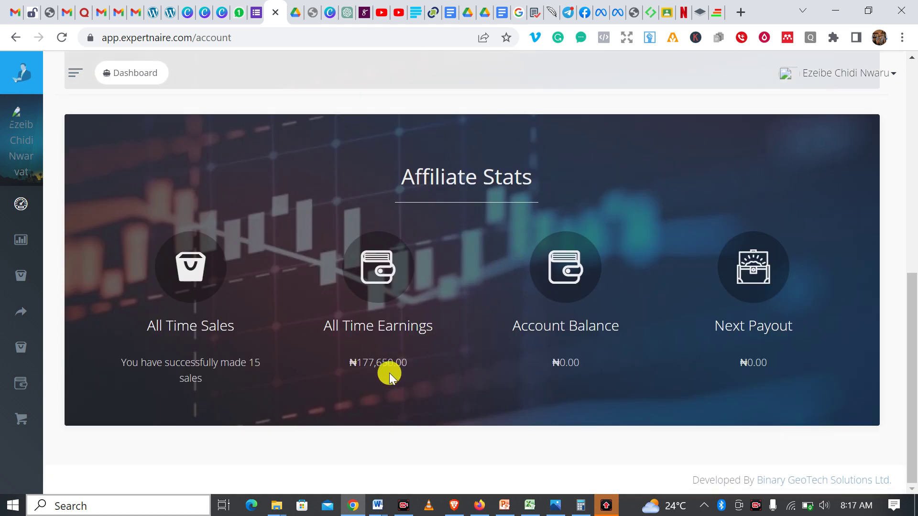
pyautogui.scroll(7, 446, 364)
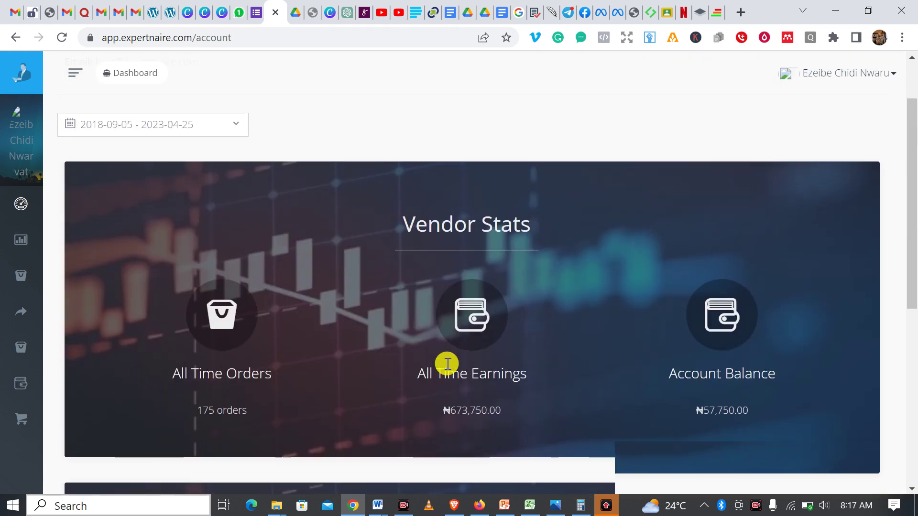
pyautogui.scroll(-4, 438, 368)
pyautogui.scroll(4, 411, 306)
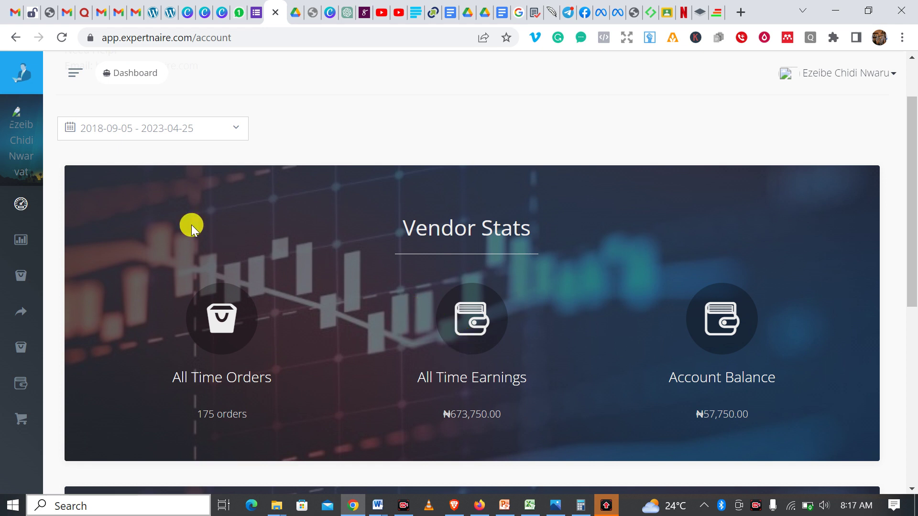
pyautogui.moveTo(17, 167)
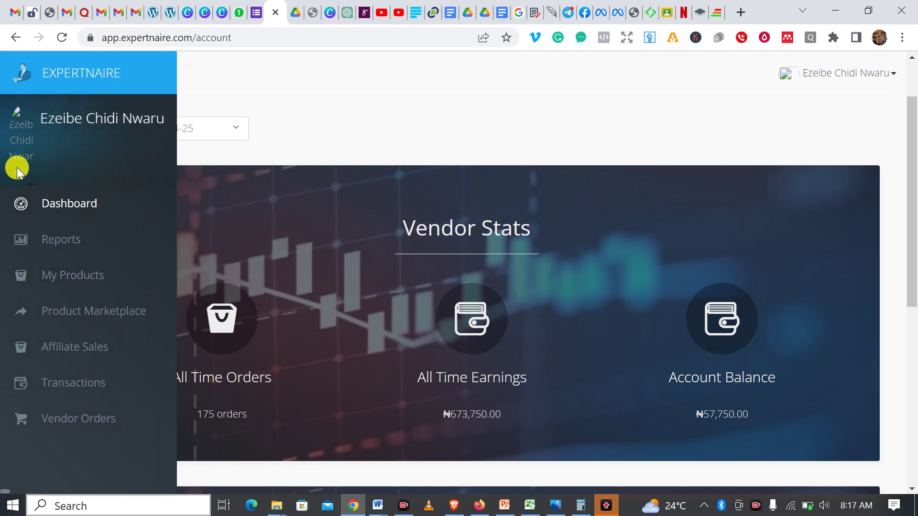
# - Open the Product Marketplace and scroll through the first page of products
pyautogui.click(90, 319)
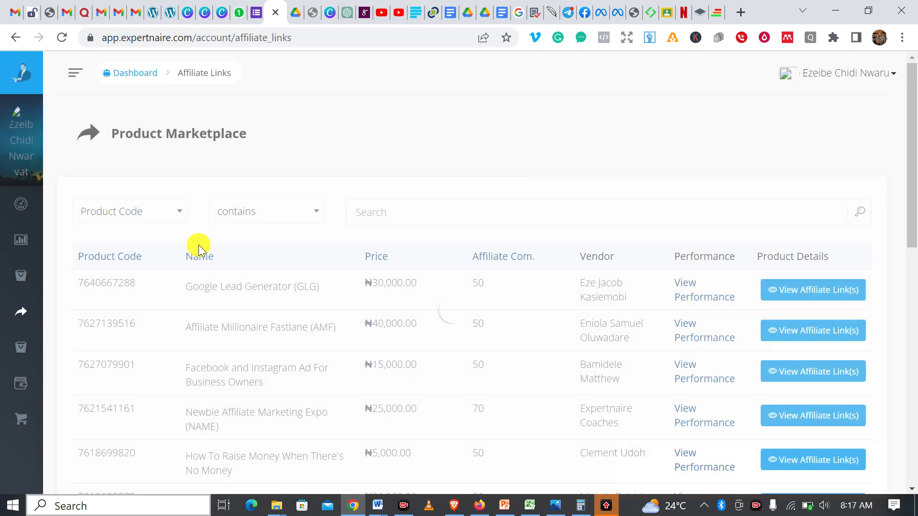
pyautogui.scroll(-5, 421, 223)
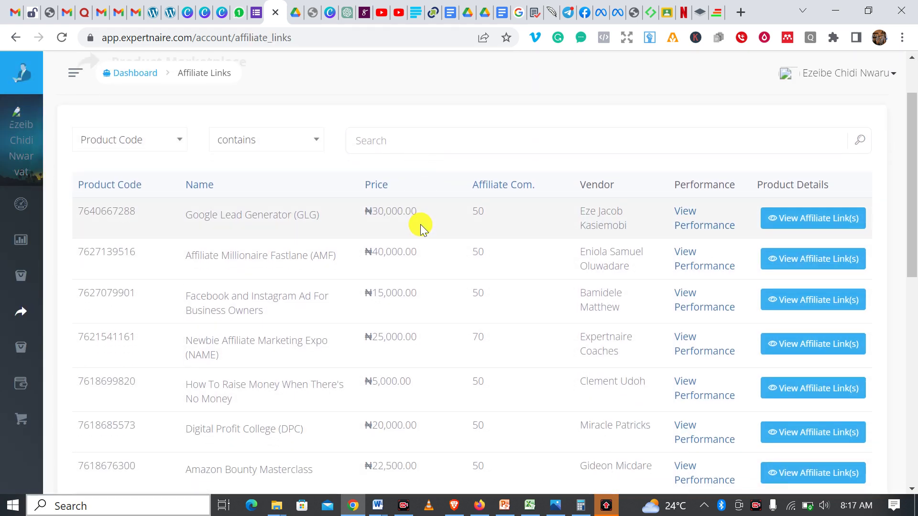
pyautogui.scroll(-7, 429, 229)
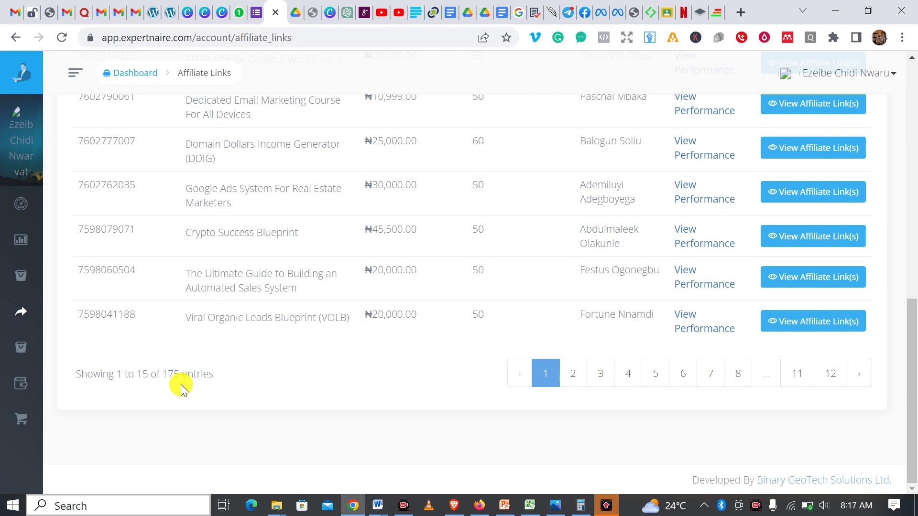
pyautogui.scroll(6, 224, 319)
pyautogui.scroll(5, 235, 315)
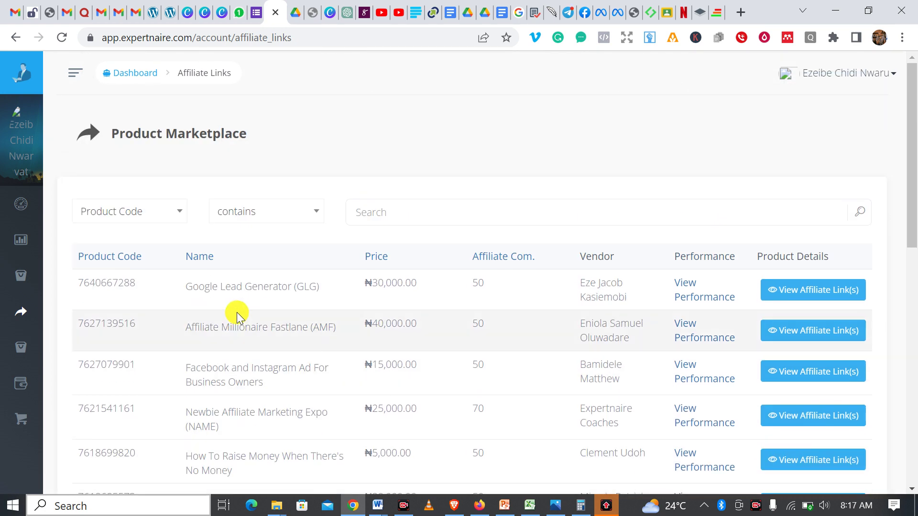
pyautogui.scroll(-5, 242, 303)
pyautogui.scroll(-5, 251, 318)
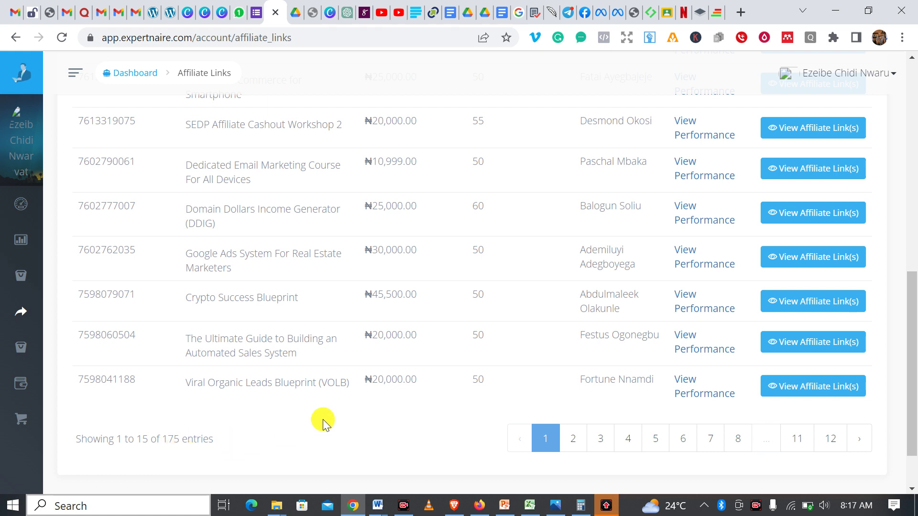
pyautogui.scroll(15, 351, 372)
pyautogui.scroll(-2, 350, 371)
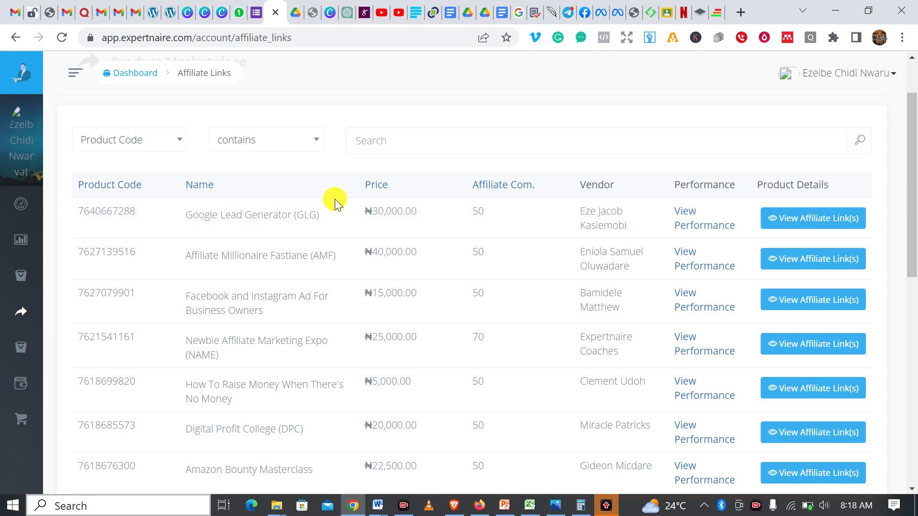
pyautogui.scroll(-5, 334, 217)
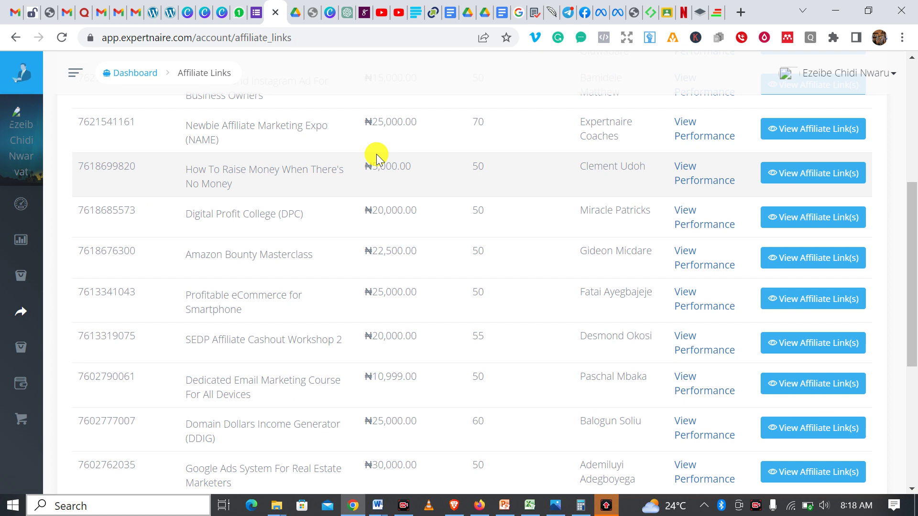
pyautogui.scroll(1, 388, 154)
pyautogui.scroll(-4, 384, 162)
pyautogui.scroll(-3, 384, 163)
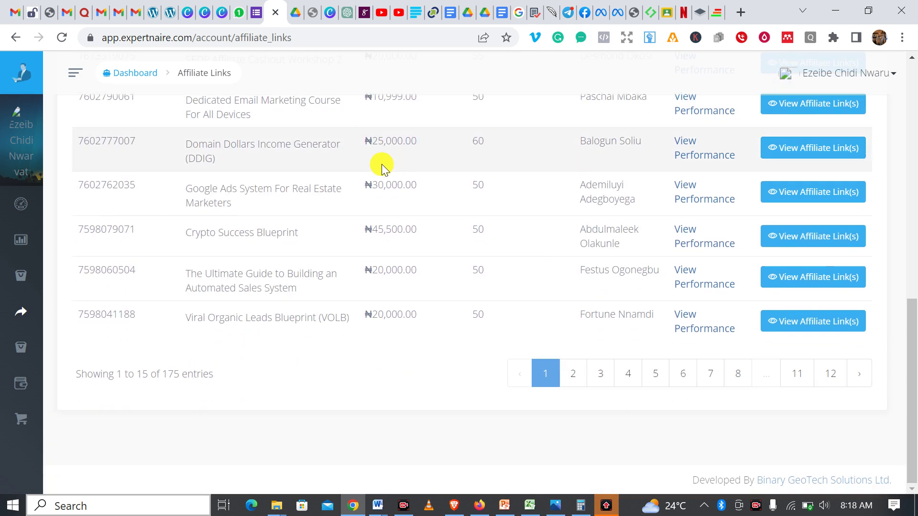
# - Browse page 2 of the product listings
pyautogui.click(568, 375)
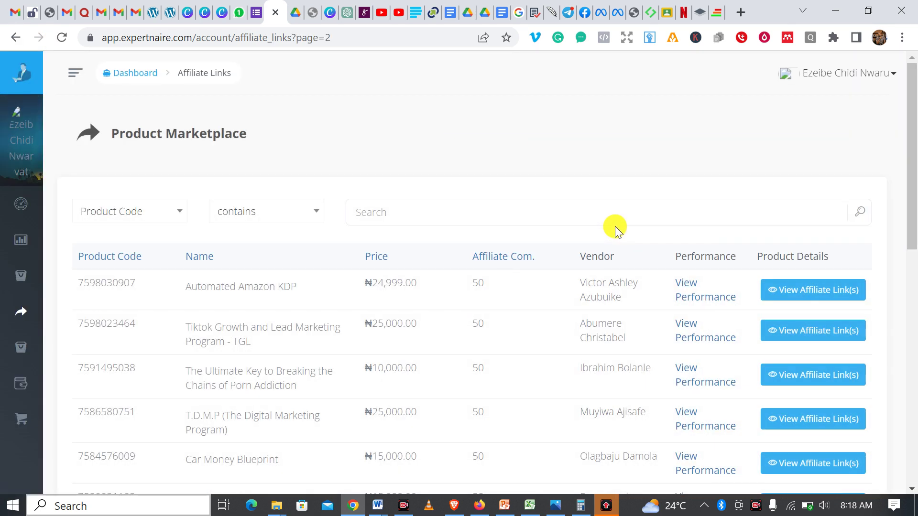
pyautogui.scroll(-3, 613, 228)
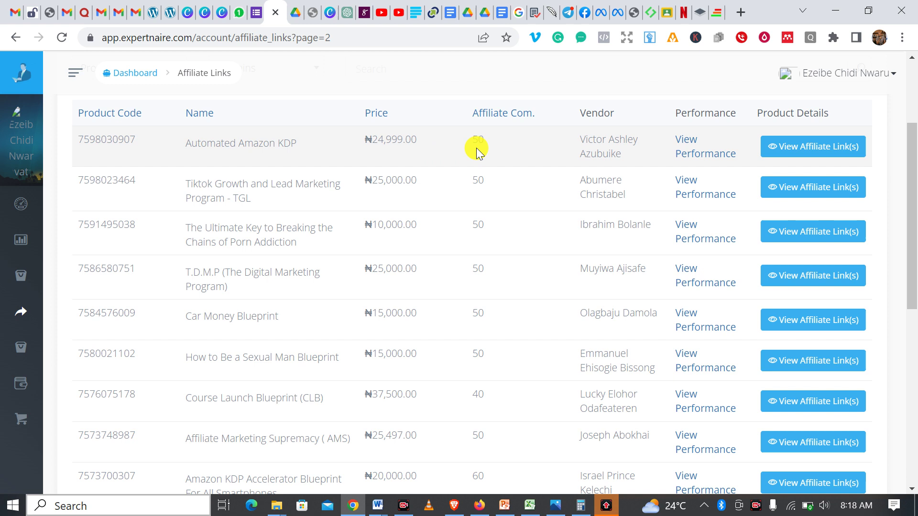
pyautogui.scroll(-1, 481, 145)
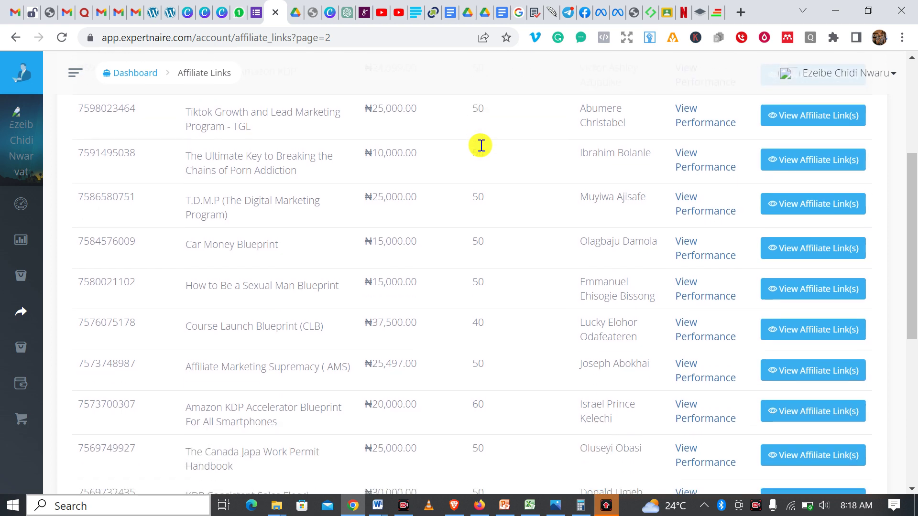
pyautogui.scroll(-3, 480, 148)
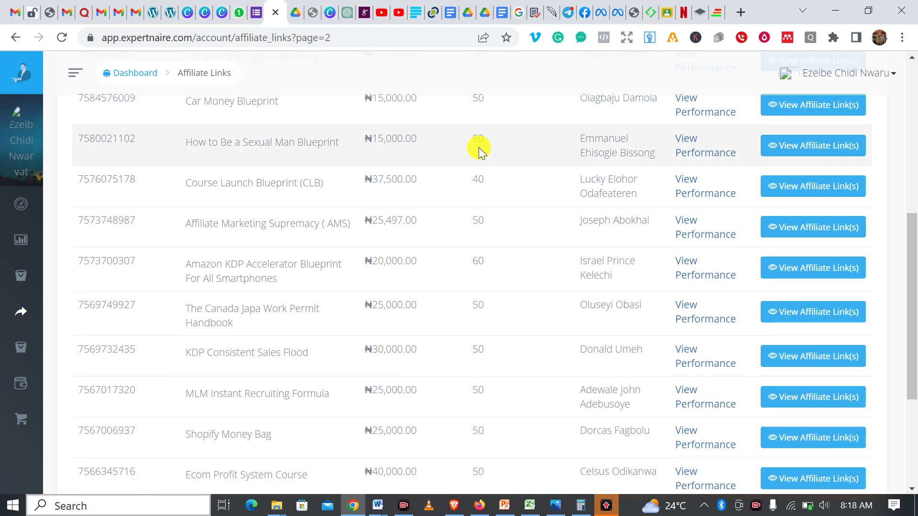
pyautogui.scroll(-2, 479, 149)
pyautogui.scroll(-3, 478, 151)
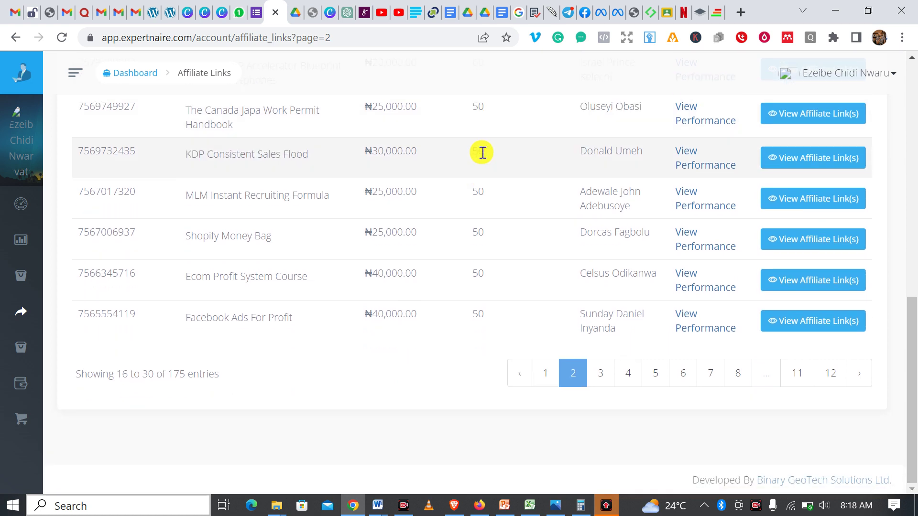
pyautogui.scroll(4, 469, 321)
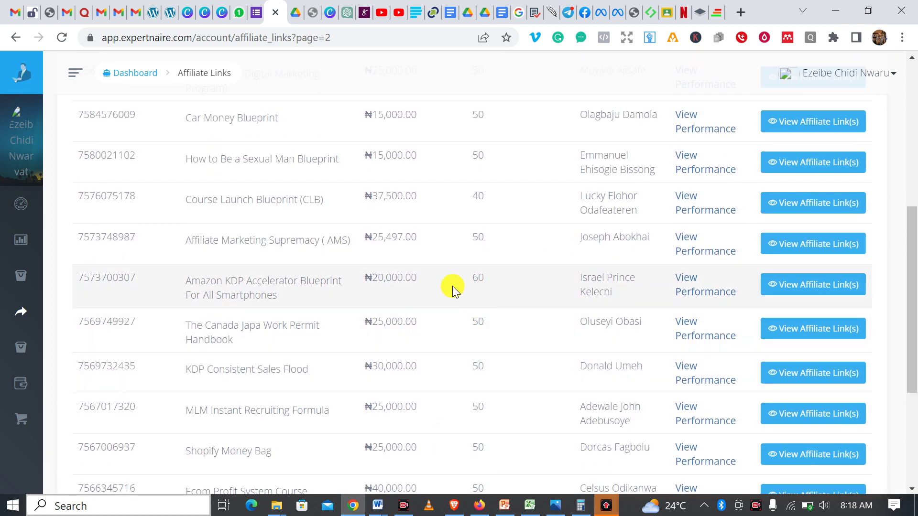
pyautogui.scroll(-5, 309, 287)
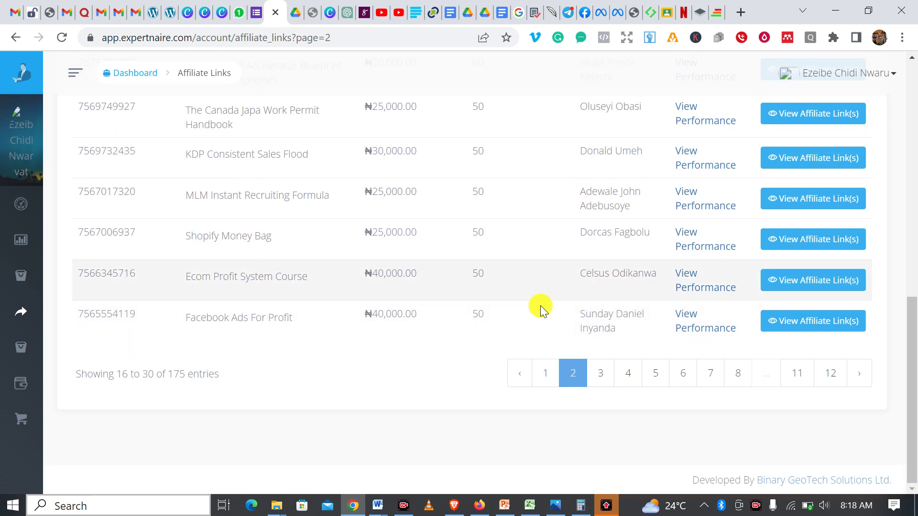
# - Go to page 3 and show the Simple Amazon KDP product's affiliate link details
pyautogui.click(601, 375)
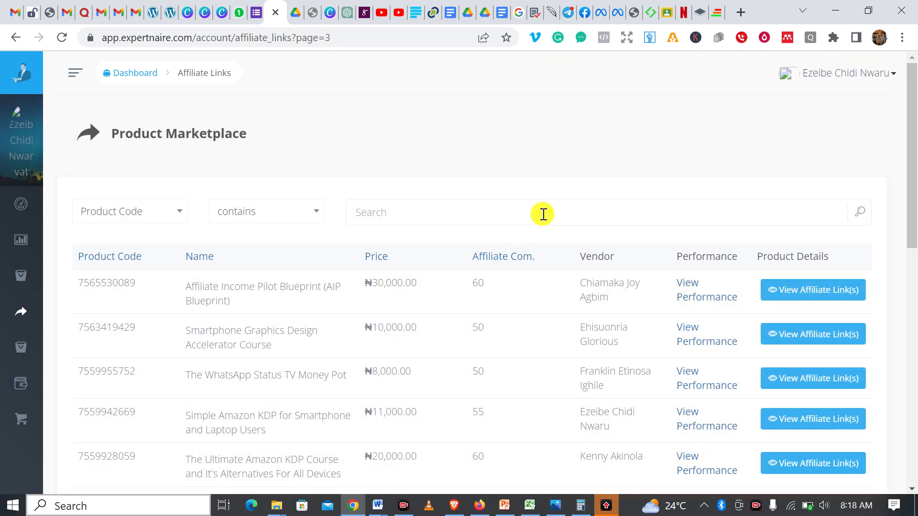
pyautogui.scroll(-3, 542, 214)
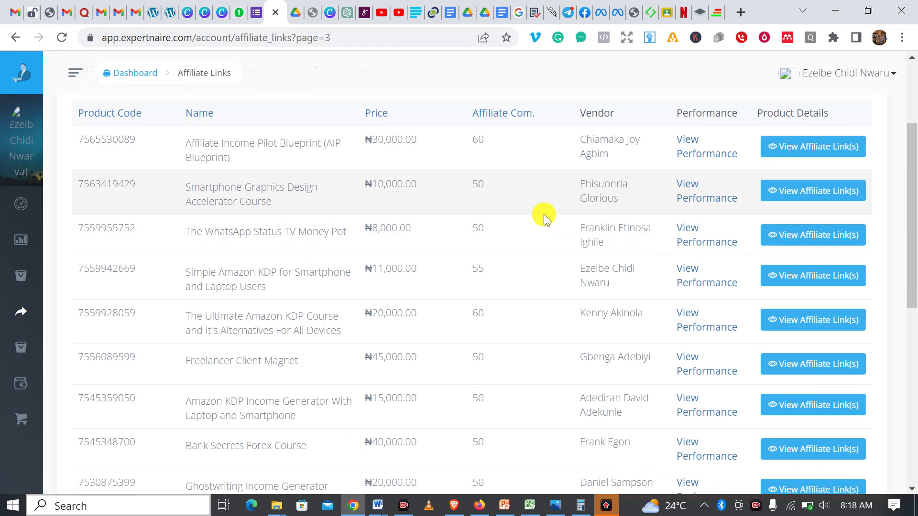
pyautogui.scroll(-2, 543, 215)
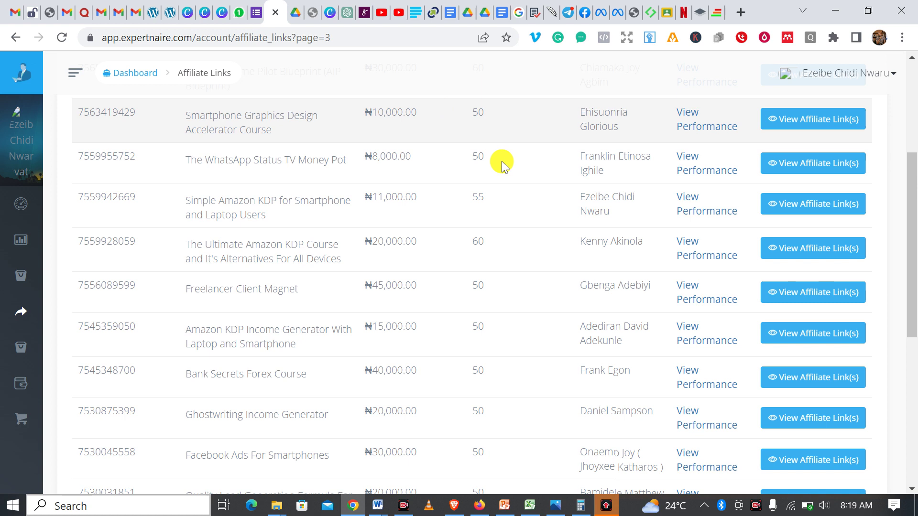
pyautogui.scroll(2, 487, 153)
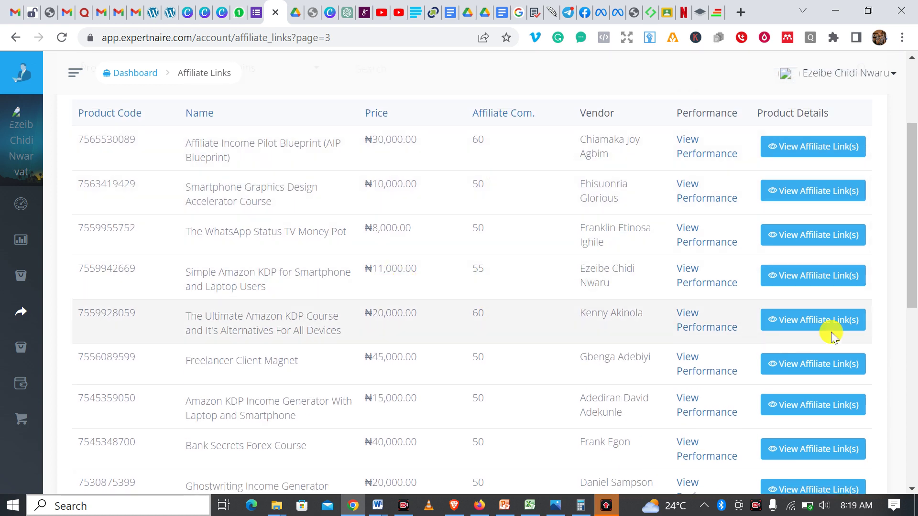
pyautogui.click(818, 281)
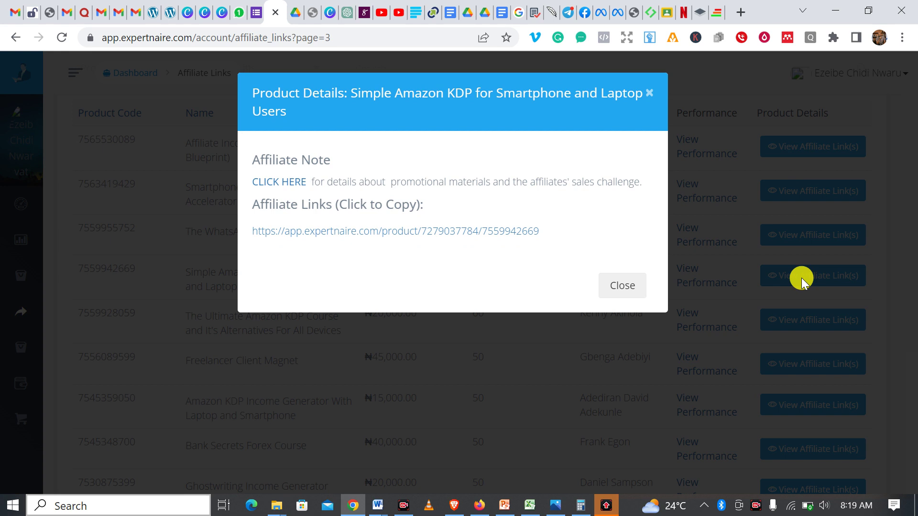
# - Reopen Simple Amazon KDP's affiliate links, copy the link, and open a new blank tab
pyautogui.click(622, 285)
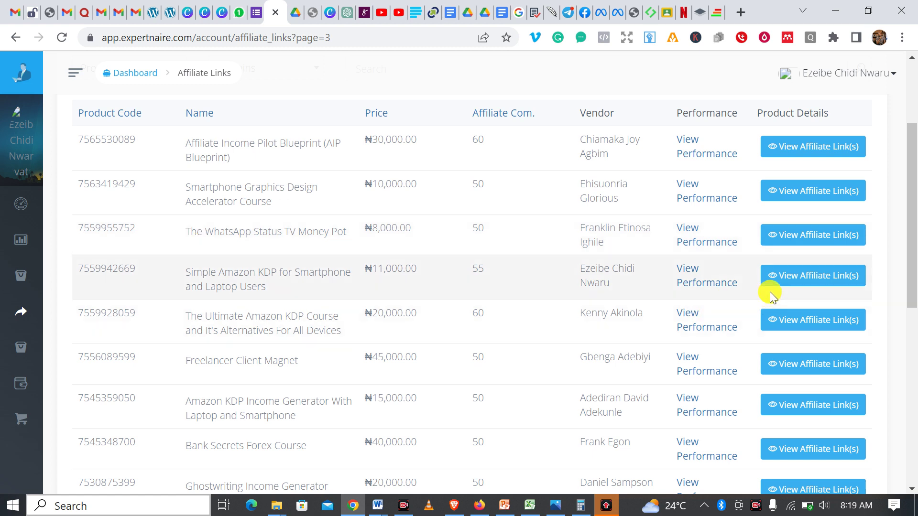
pyautogui.click(782, 277)
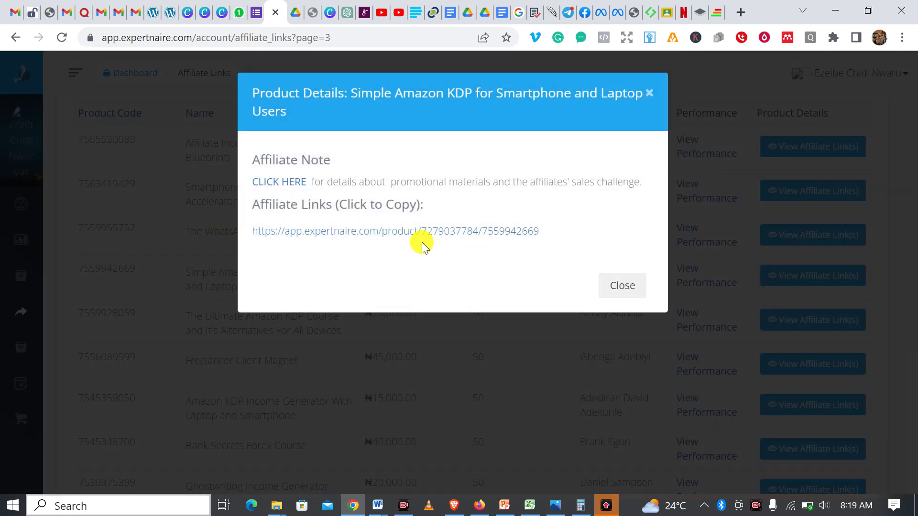
pyautogui.click(415, 235)
pyautogui.hotkey('ctrl', 'c')
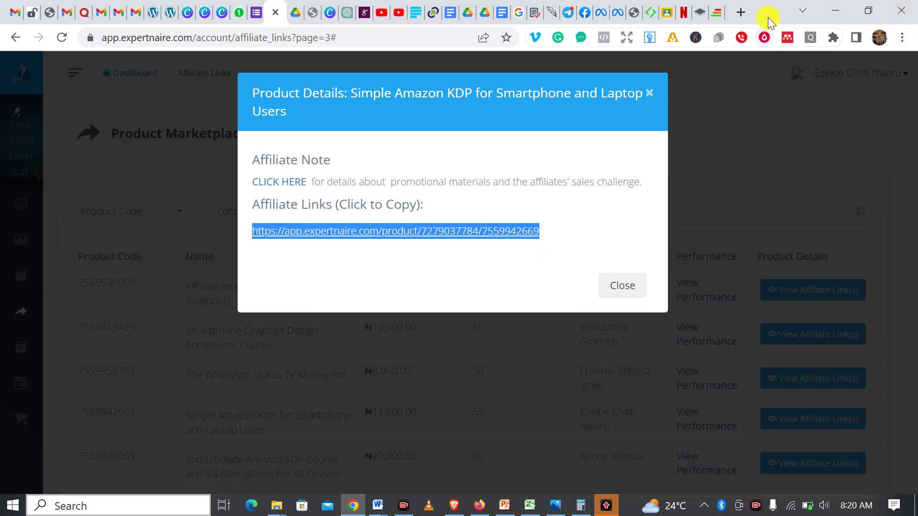
pyautogui.click(741, 12)
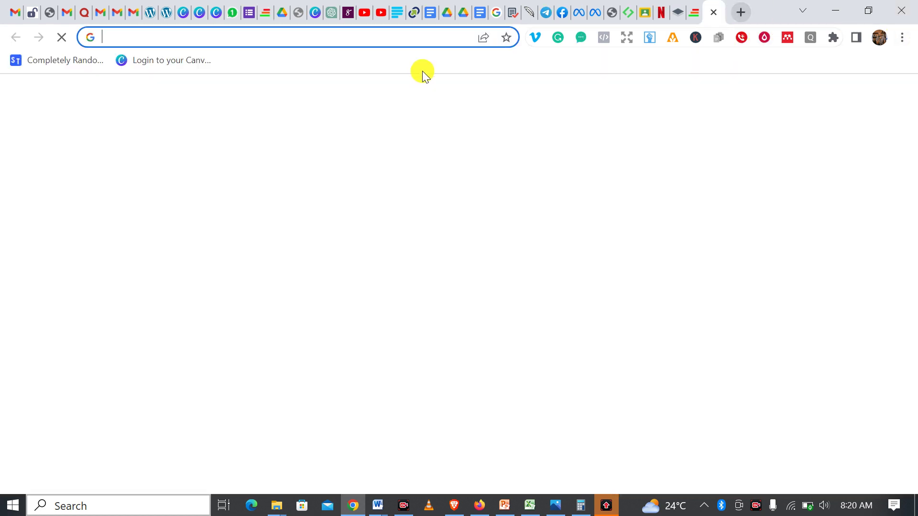
# - Paste the copied affiliate link into the address bar and load it
pyautogui.click(366, 38)
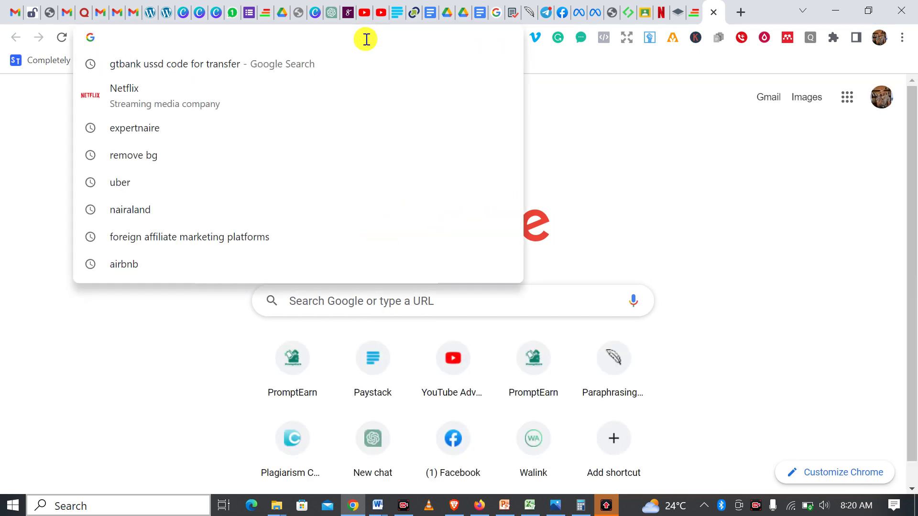
pyautogui.hotkey('ctrl', 'v')
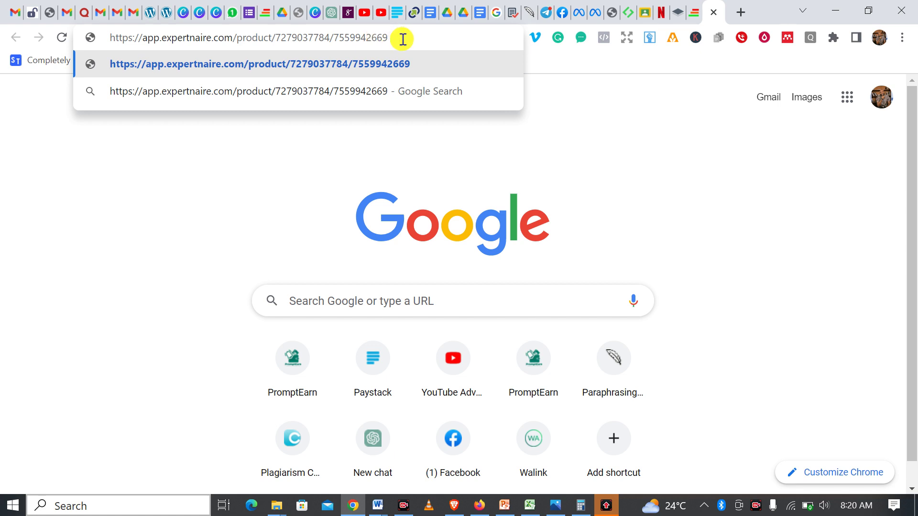
pyautogui.press('Return')
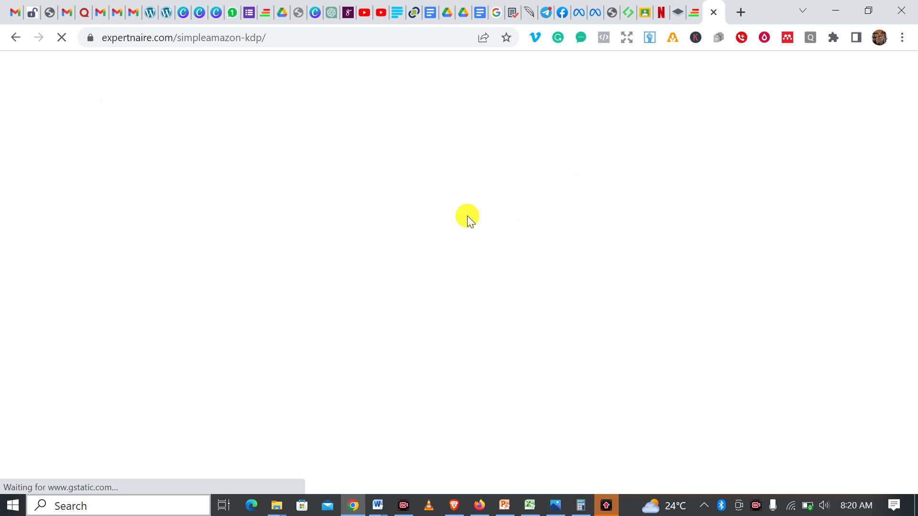
# - From the Product Marketplace tab, drag the affiliate link onto the tab strip as a new tab
pyautogui.click(266, 13)
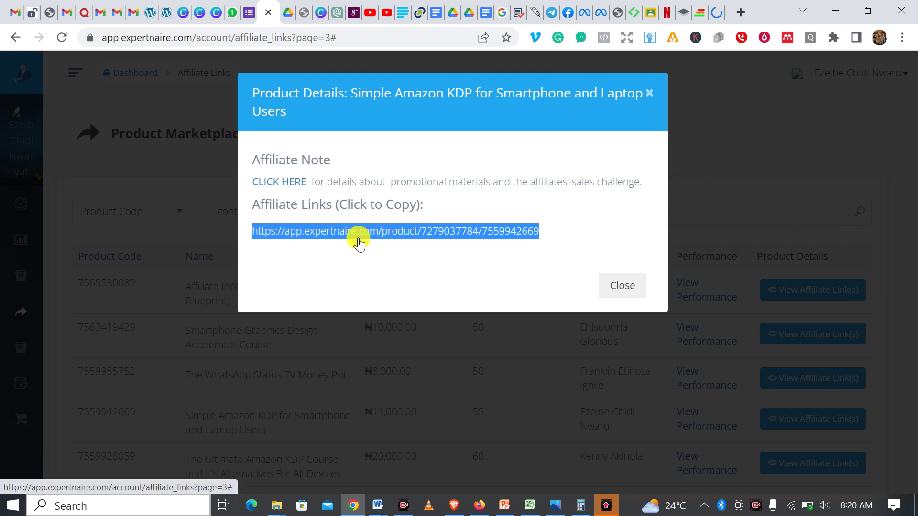
pyautogui.click(473, 235)
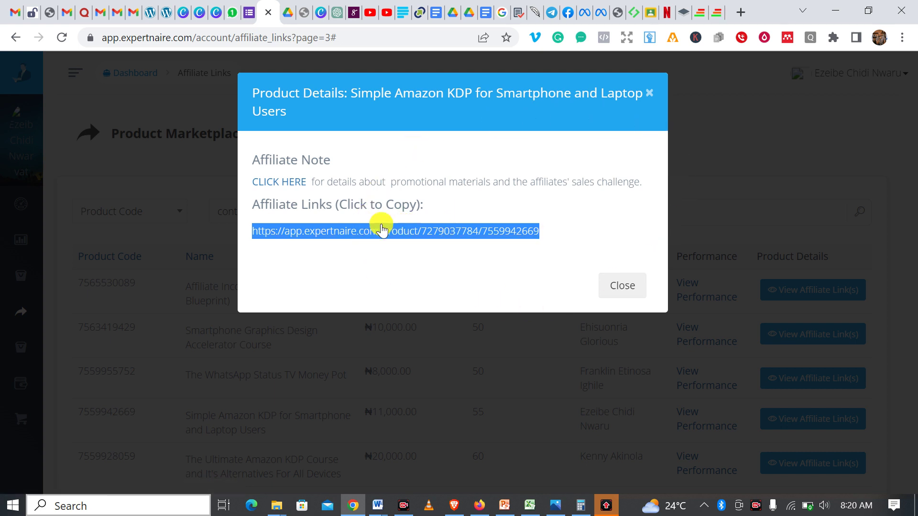
pyautogui.moveTo(426, 237); pyautogui.dragTo(712, 14)
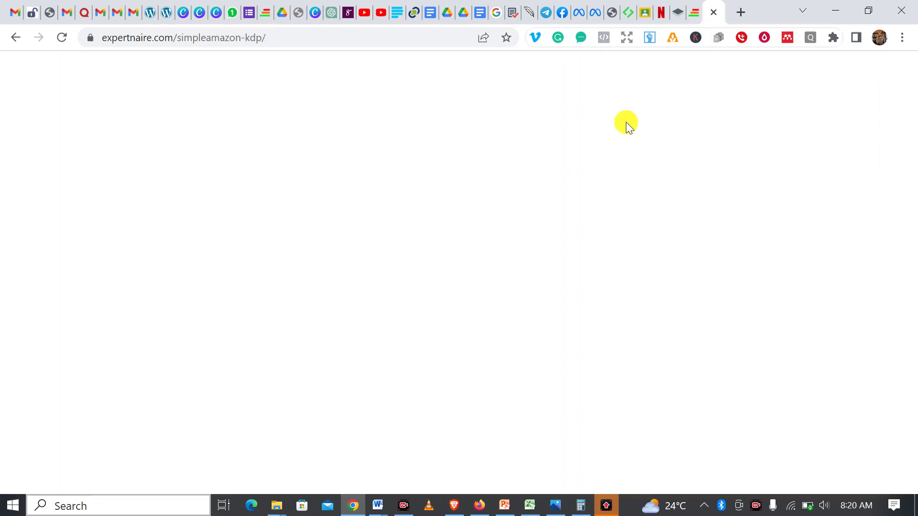
# - Scroll the Simple Amazon KDP sales page and choose GET COURSE NOW
pyautogui.scroll(-10, 612, 205)
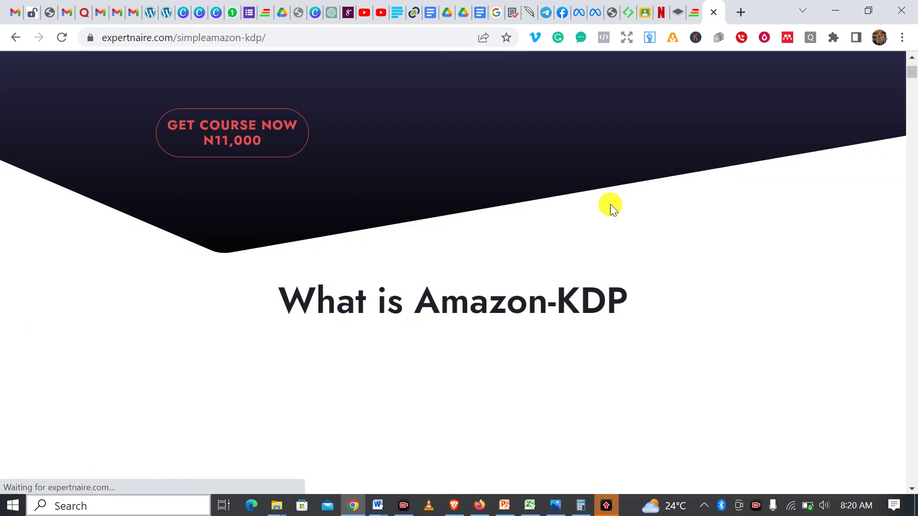
pyautogui.scroll(3, 321, 272)
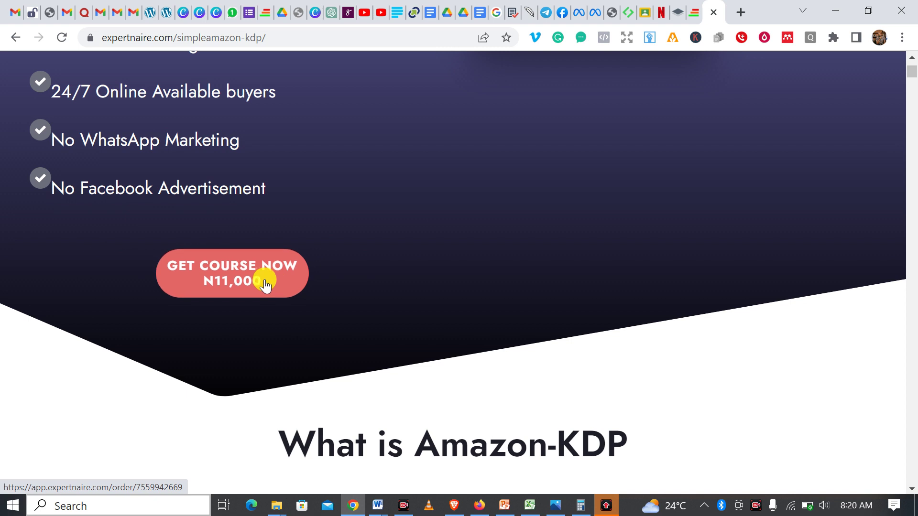
pyautogui.scroll(-6, 398, 286)
pyautogui.scroll(-20, 398, 289)
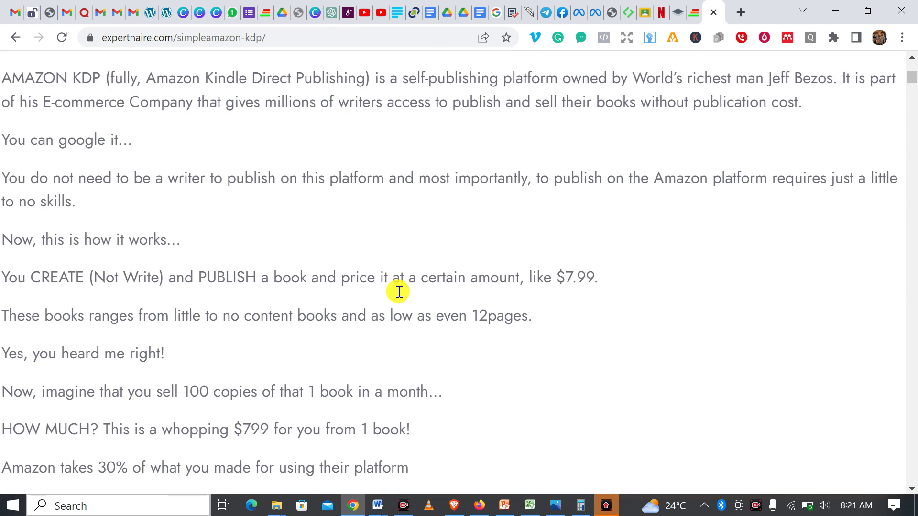
pyautogui.scroll(20, 398, 290)
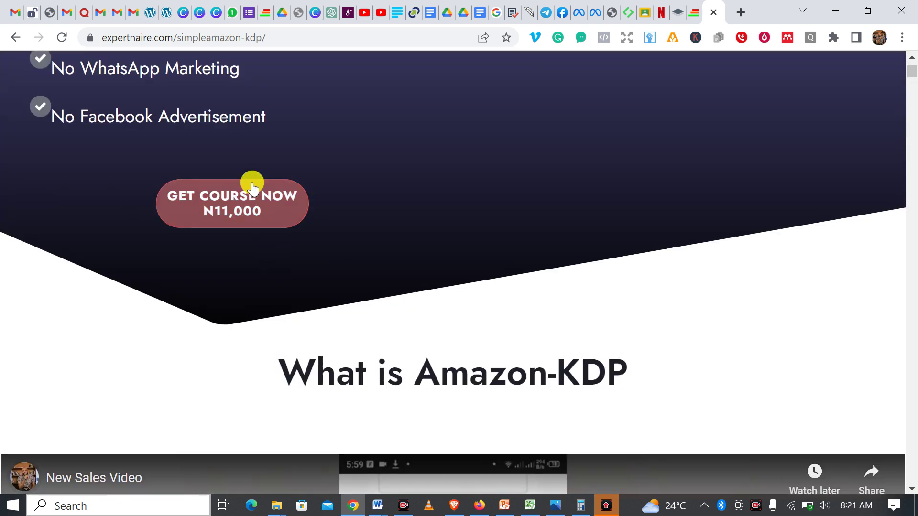
pyautogui.click(266, 209)
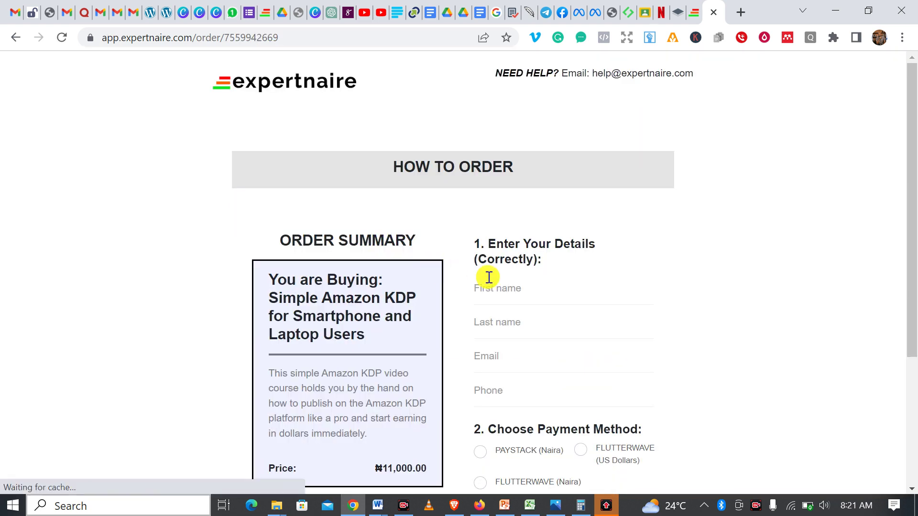
# - Look over the ₦11,000 order page, then return to the affiliate links tab
pyautogui.scroll(-3, 487, 279)
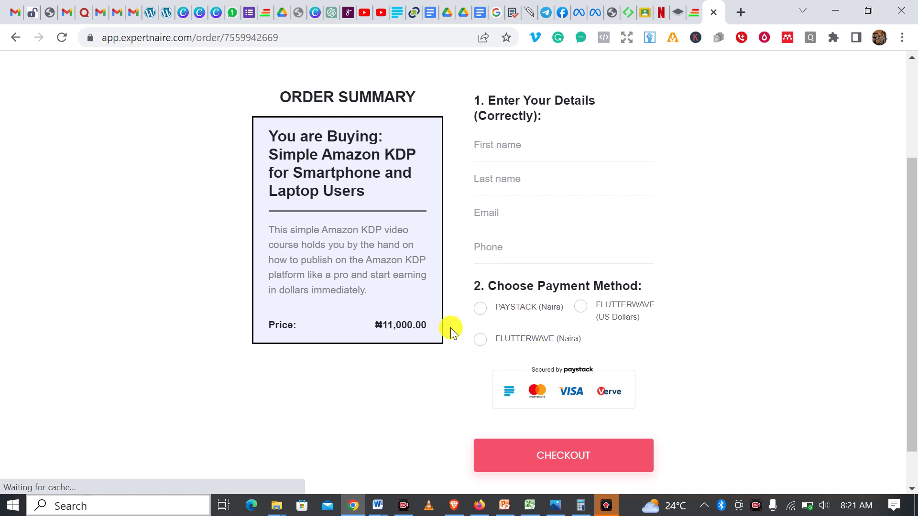
pyautogui.scroll(3, 510, 303)
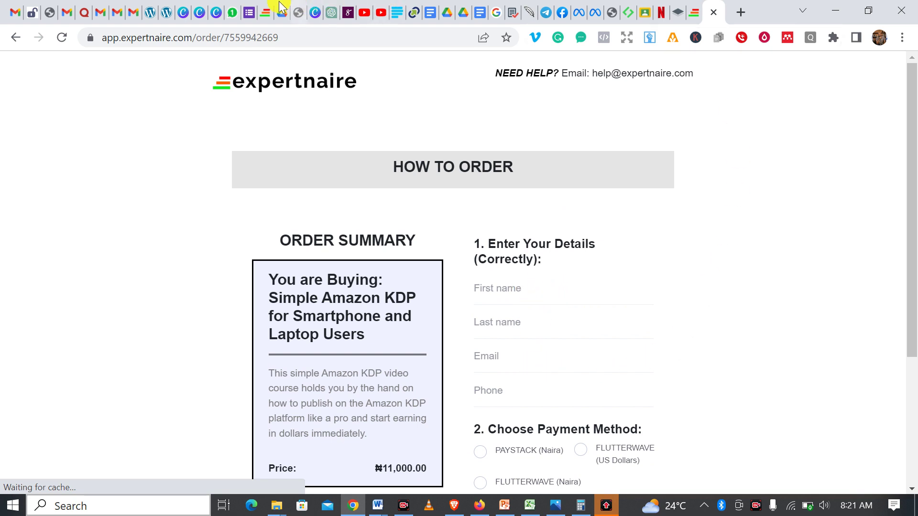
pyautogui.click(264, 12)
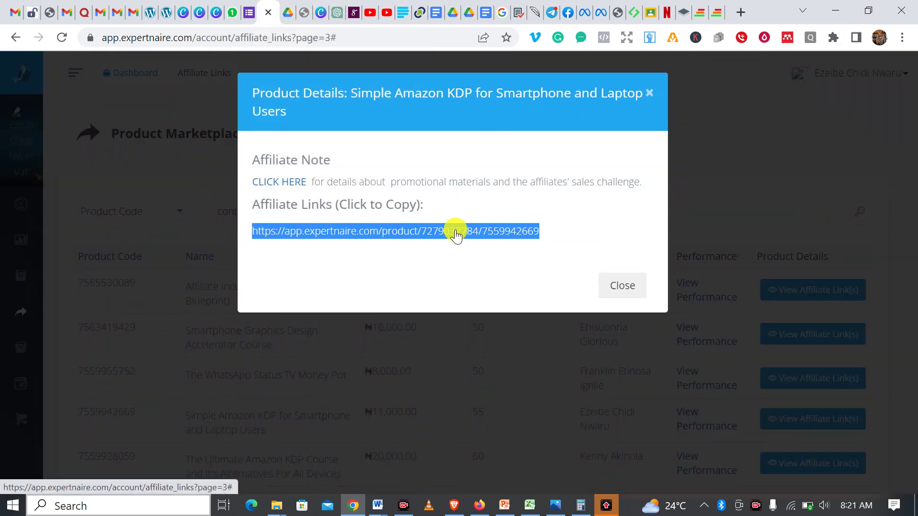
# - Close the Product Details and search the marketplace for 'simp'
pyautogui.click(626, 293)
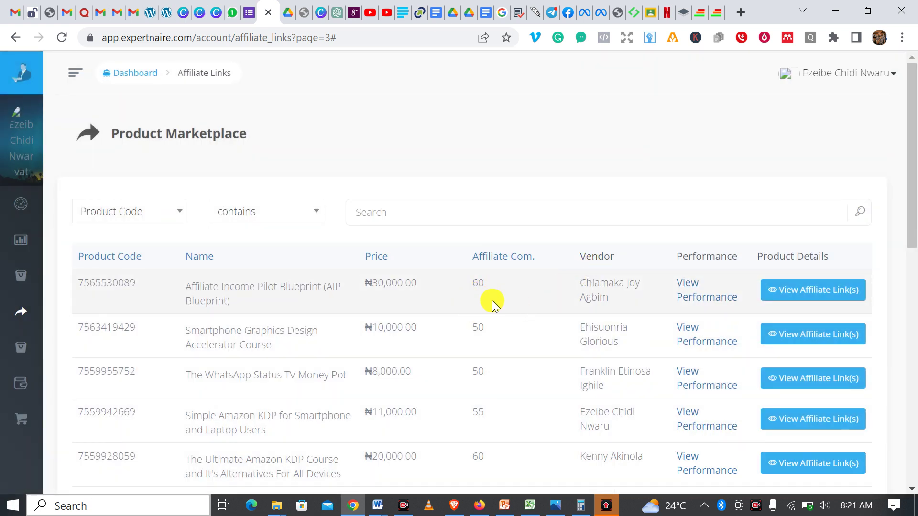
pyautogui.scroll(-2, 494, 303)
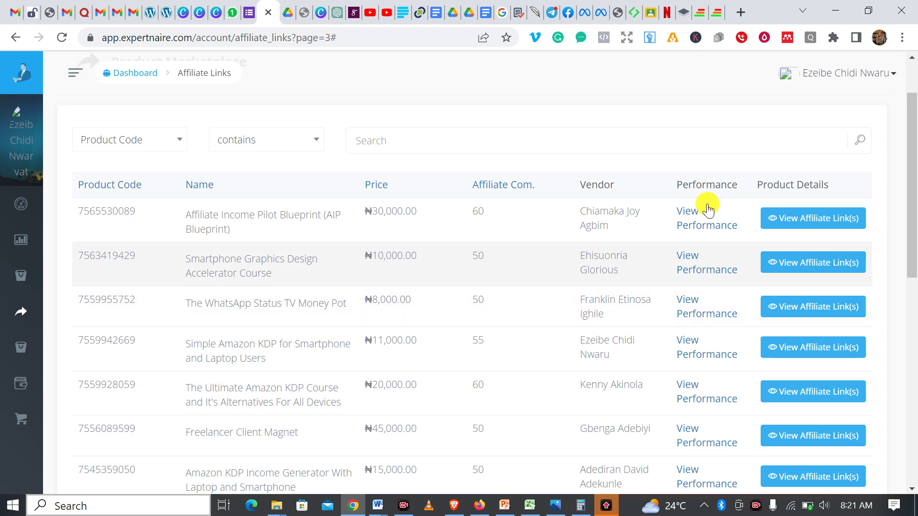
pyautogui.write('simple')
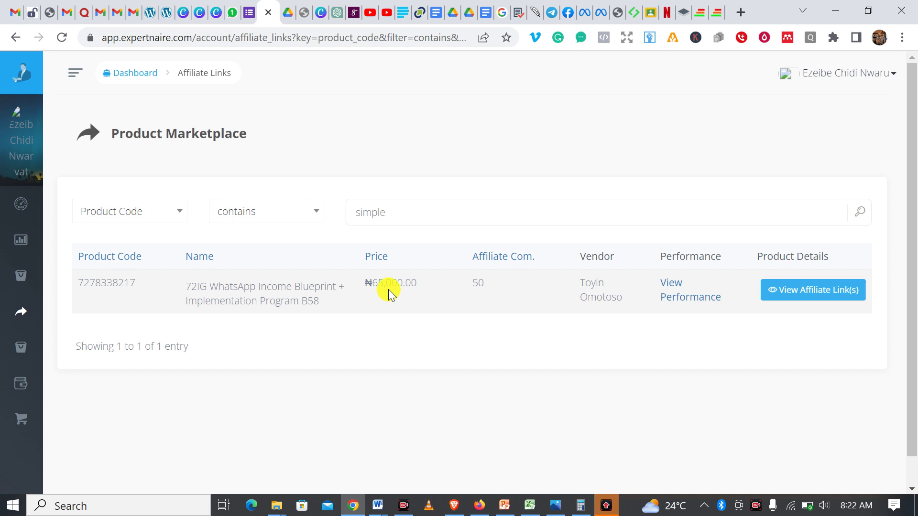
# - Scroll the ₦11,000 Simple Amazon KDP order page to checkout, then show the 13.png slide
pyautogui.click(710, 20)
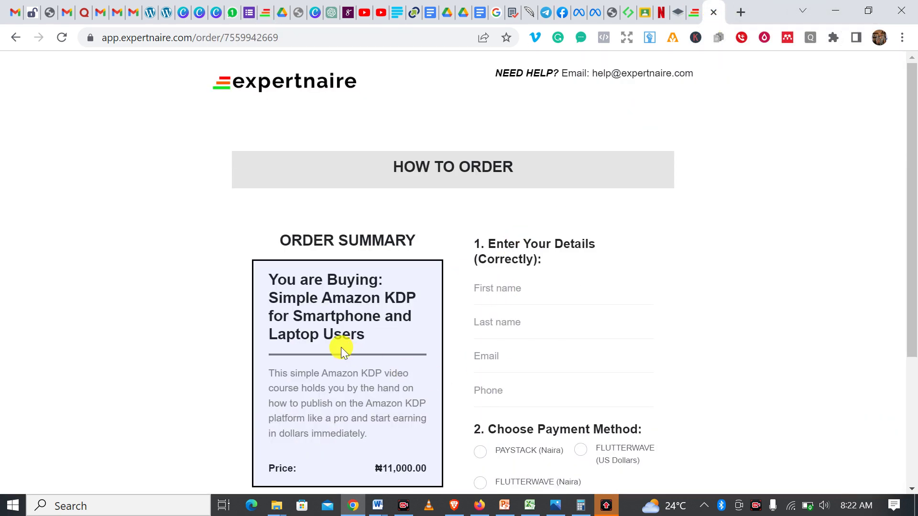
pyautogui.scroll(-2, 340, 347)
pyautogui.scroll(-3, 565, 408)
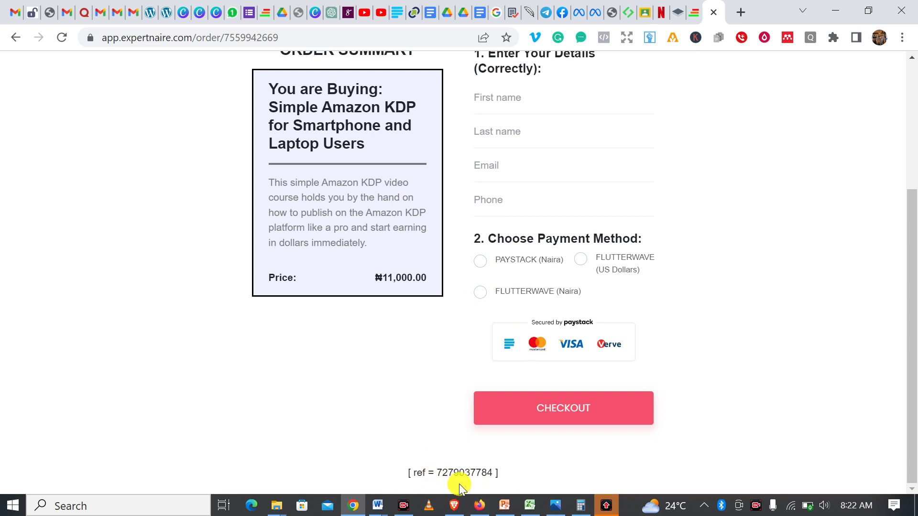
pyautogui.click(555, 505)
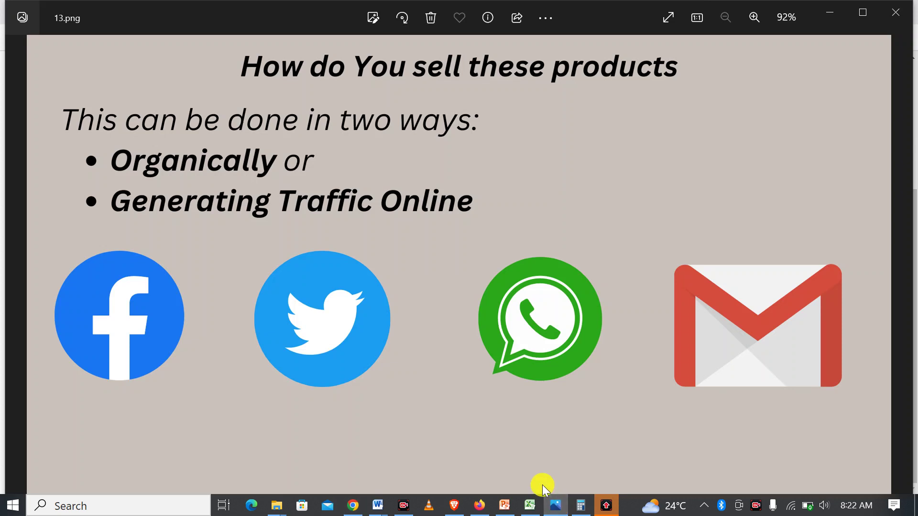